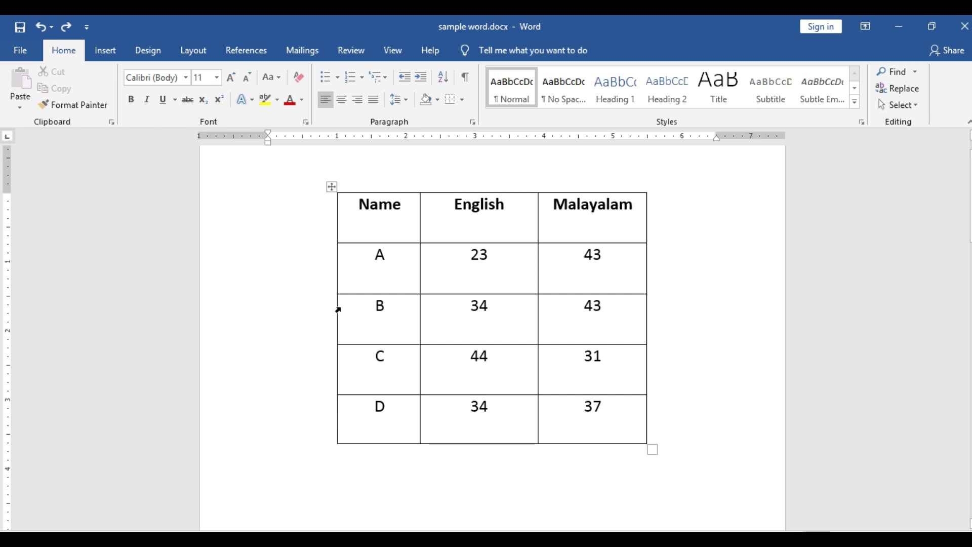
# Step: Insert a new column left of Name and type the header 'Sl. No:'
pyautogui.click(377, 254)
pyautogui.rightClick(377, 254)
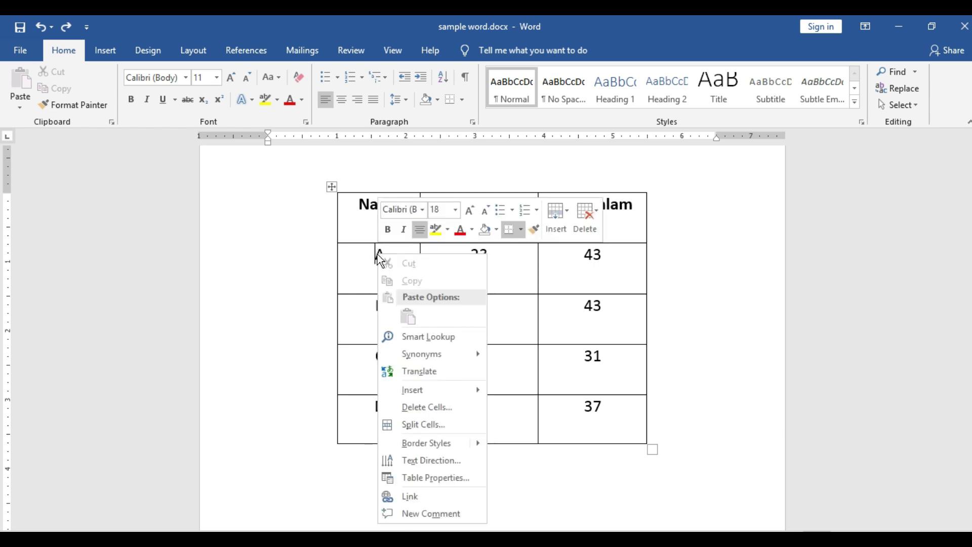
pyautogui.moveTo(465, 391)
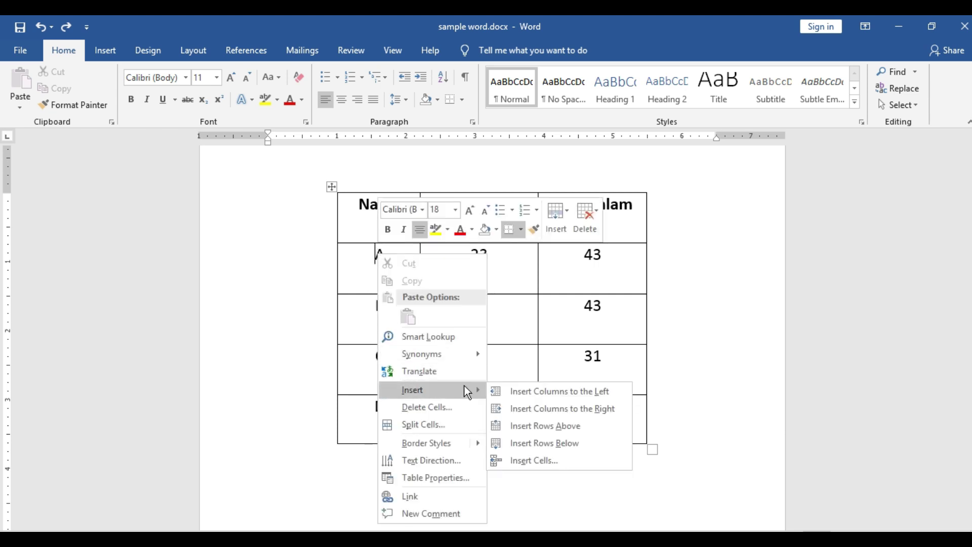
pyautogui.click(559, 396)
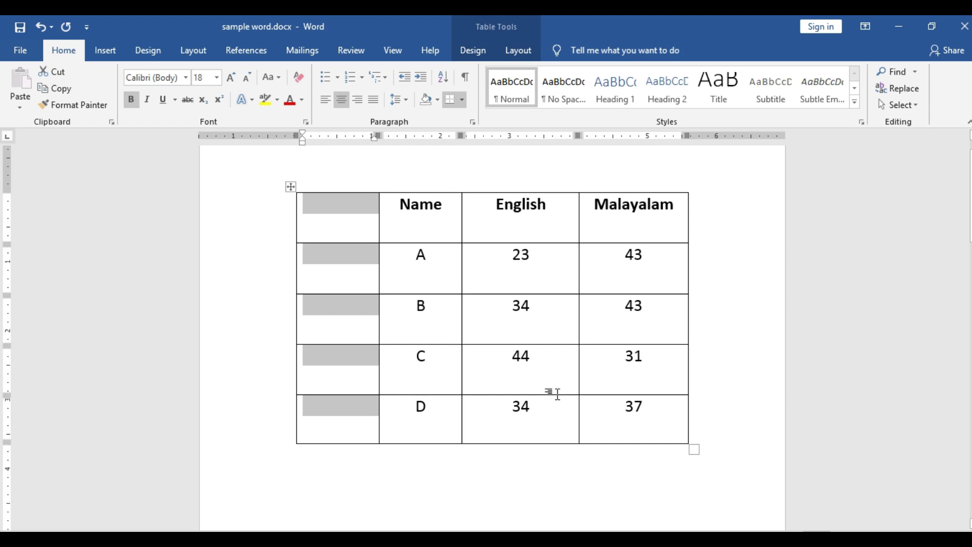
pyautogui.click(340, 206)
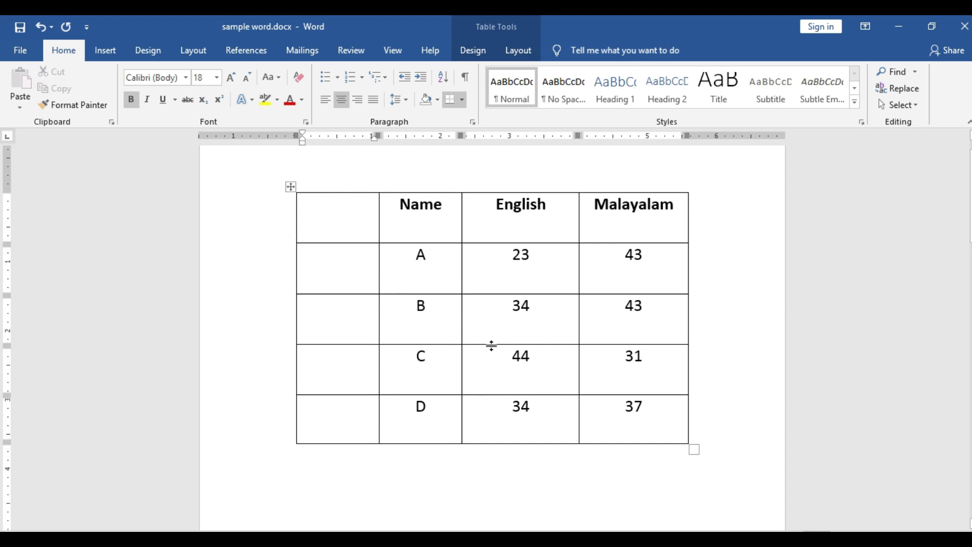
pyautogui.write('Sl. No:')
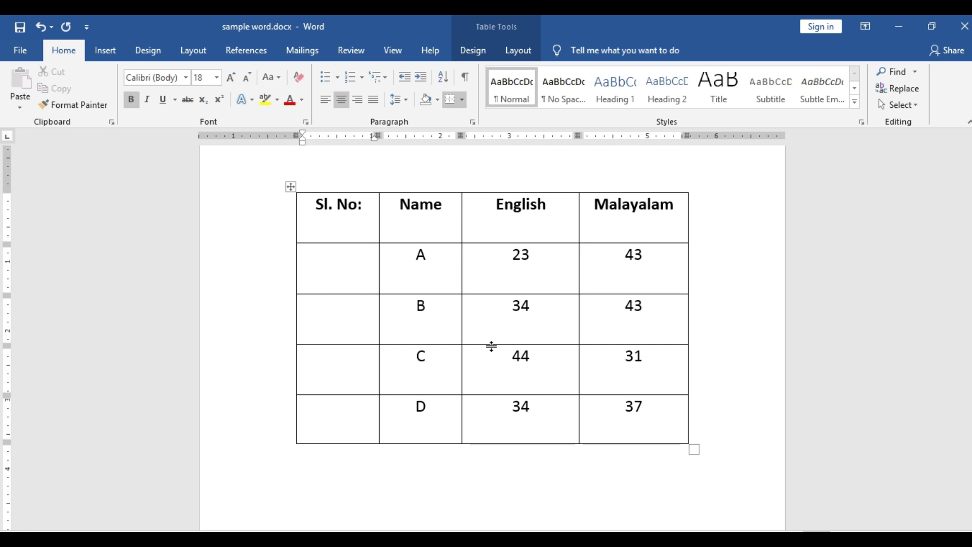
# Step: Type '1.' in row A's Sl. No cell, left-align row B's cell, then delete the typed '1.'
pyautogui.click(344, 257)
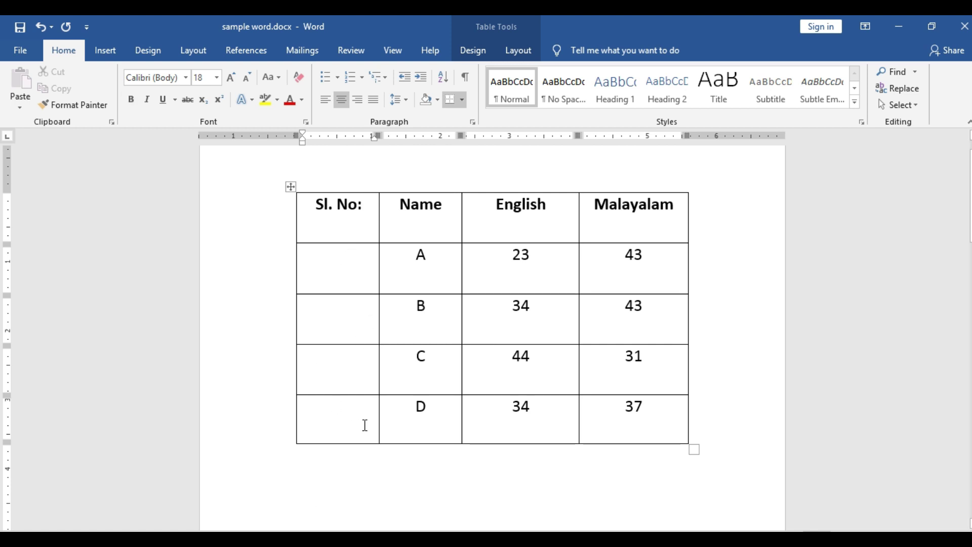
pyautogui.write('1.')
pyautogui.press('Down')
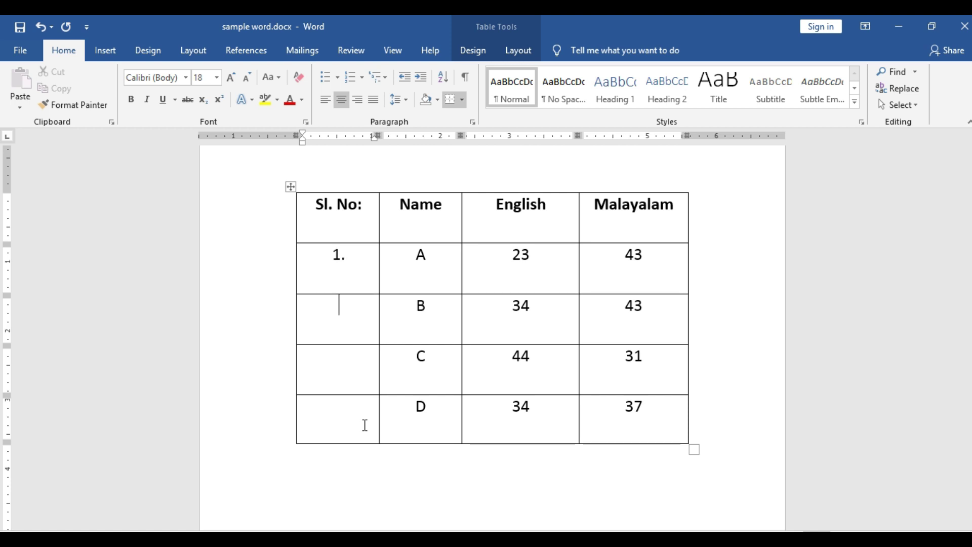
pyautogui.hotkey('ctrl', 'l')
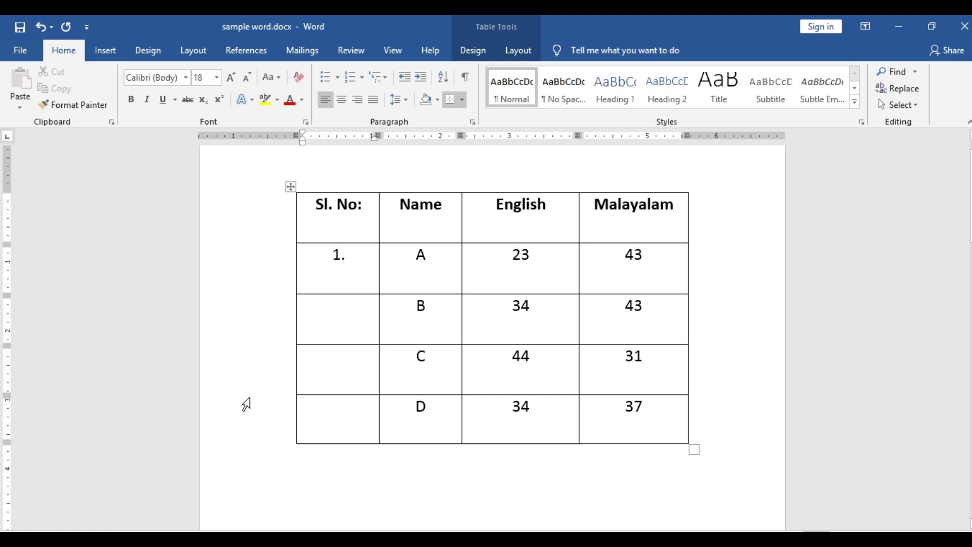
pyautogui.click(337, 256)
pyautogui.doubleClick(354, 258)
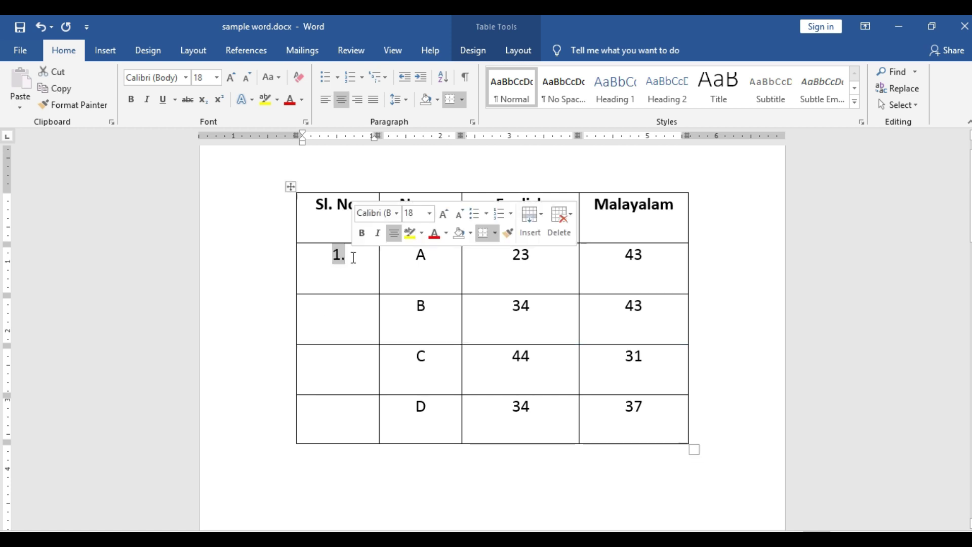
pyautogui.press('BackSpace')
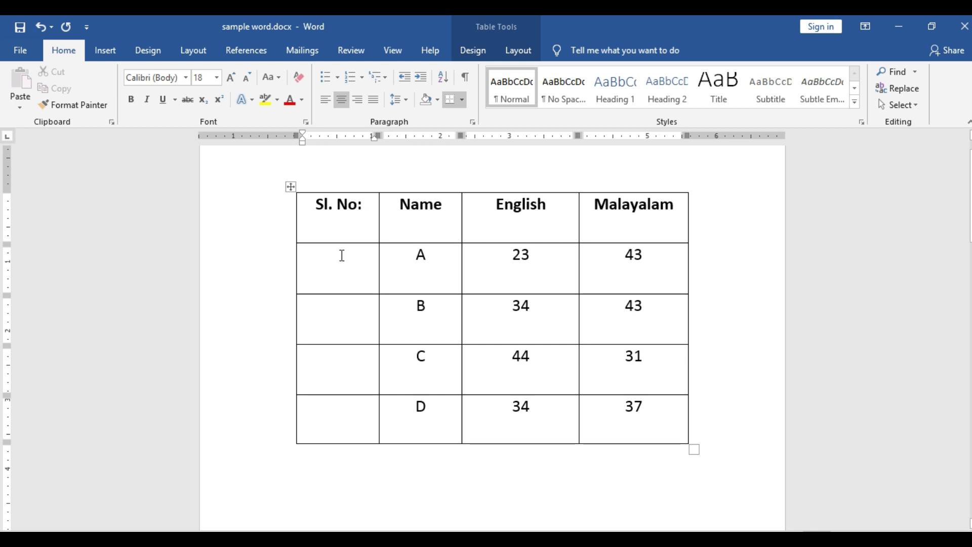
# Step: Apply automatic numbering 1. to 4. to the four Sl. No cells and centre the 2. entry
pyautogui.moveTo(339, 255); pyautogui.dragTo(342, 412)
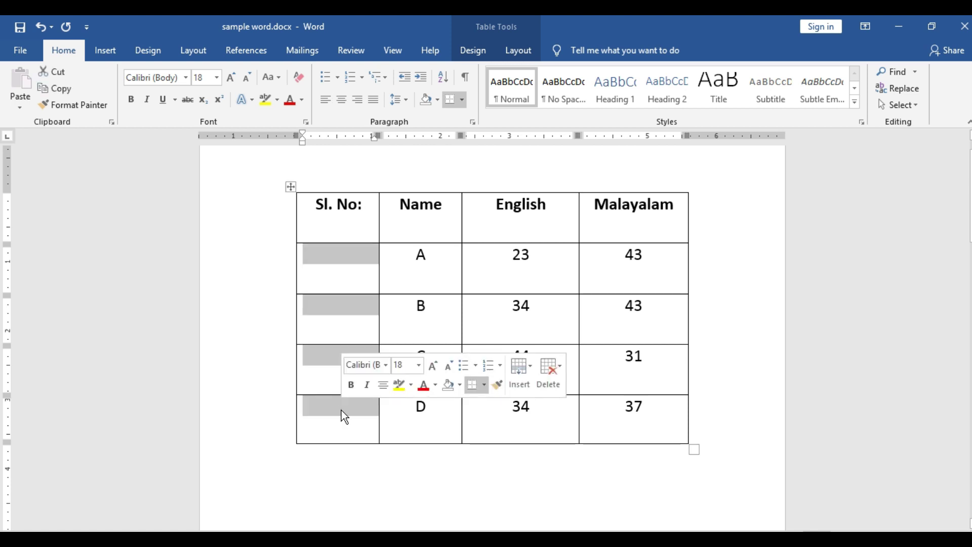
pyautogui.click(348, 79)
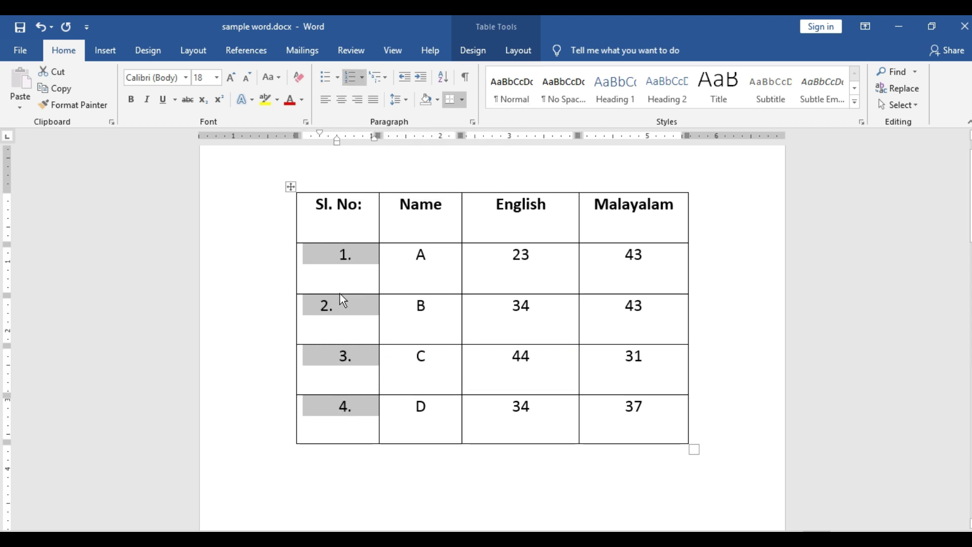
pyautogui.click(343, 299)
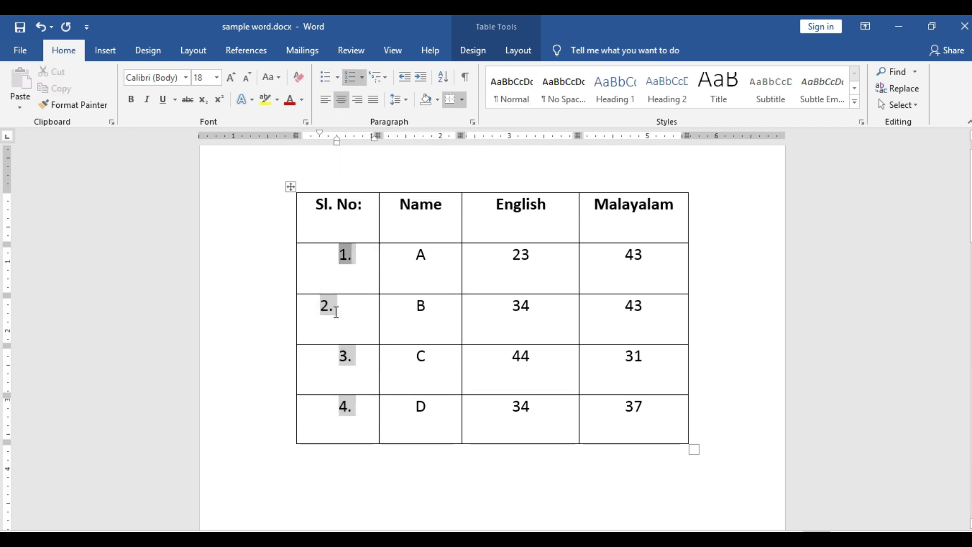
pyautogui.click(343, 102)
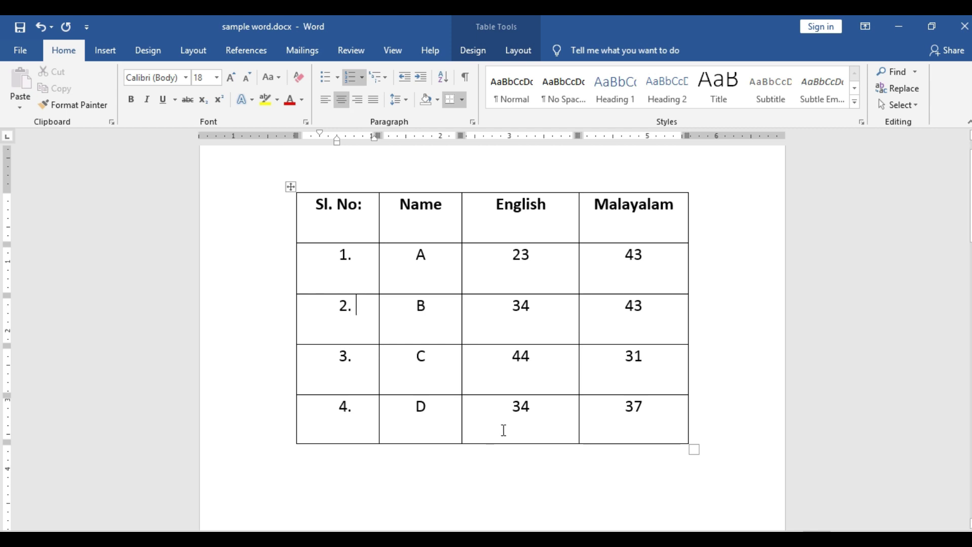
# Step: Add two blank rows after the last cell (37), auto-numbered 5. and 6
pyautogui.click(675, 415)
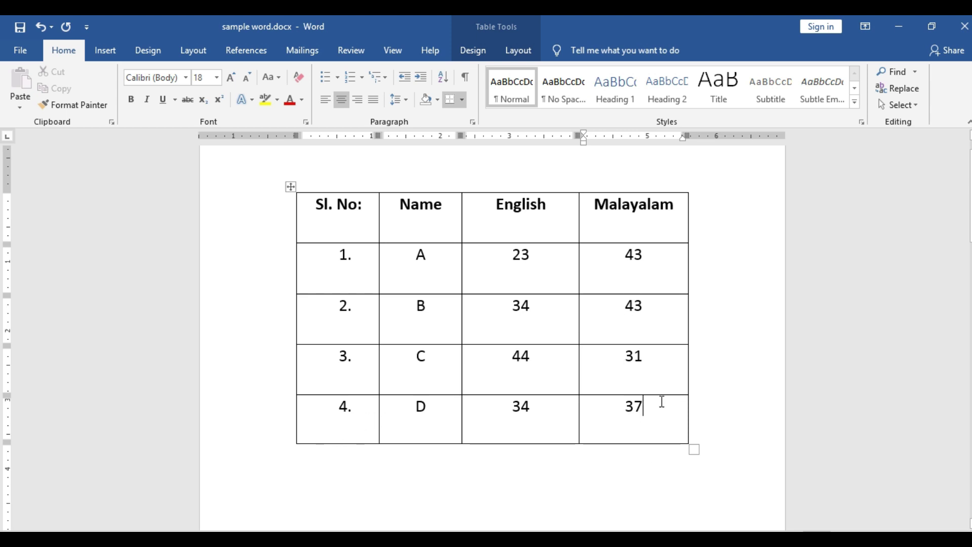
pyautogui.press('Tab')
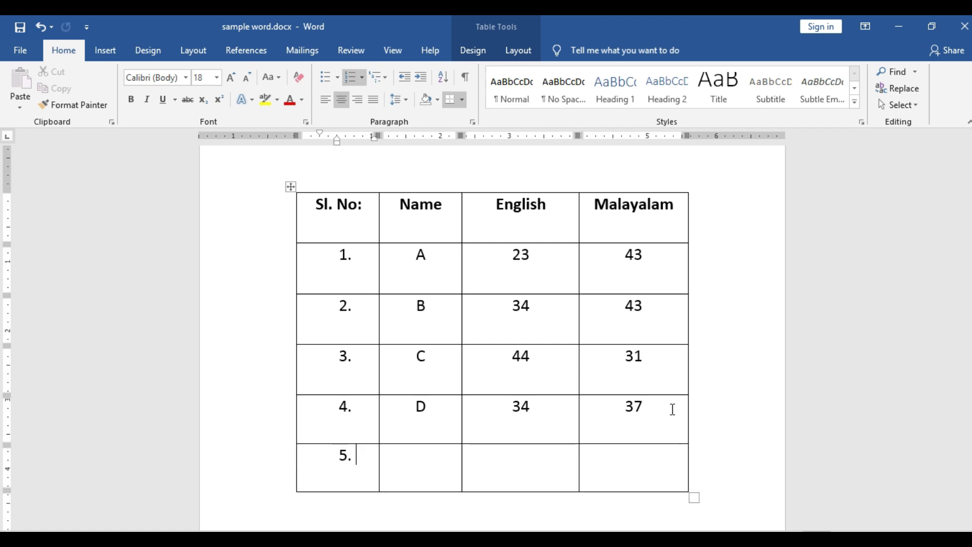
pyautogui.click(649, 459)
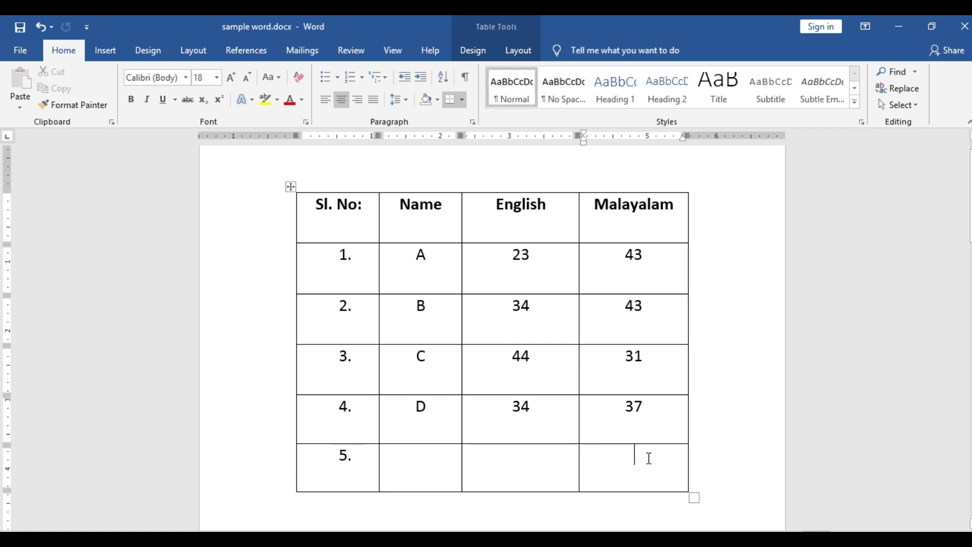
pyautogui.press('Tab')
pyautogui.scroll(-1, 592, 459)
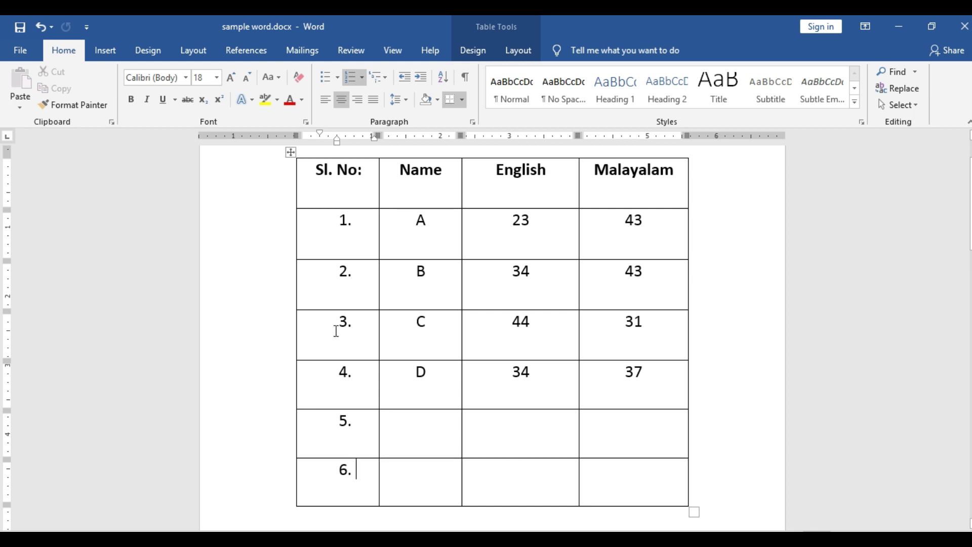
# Step: Delete the entire row for C using Delete Cells with the entire-row option
pyautogui.moveTo(341, 322); pyautogui.dragTo(602, 325)
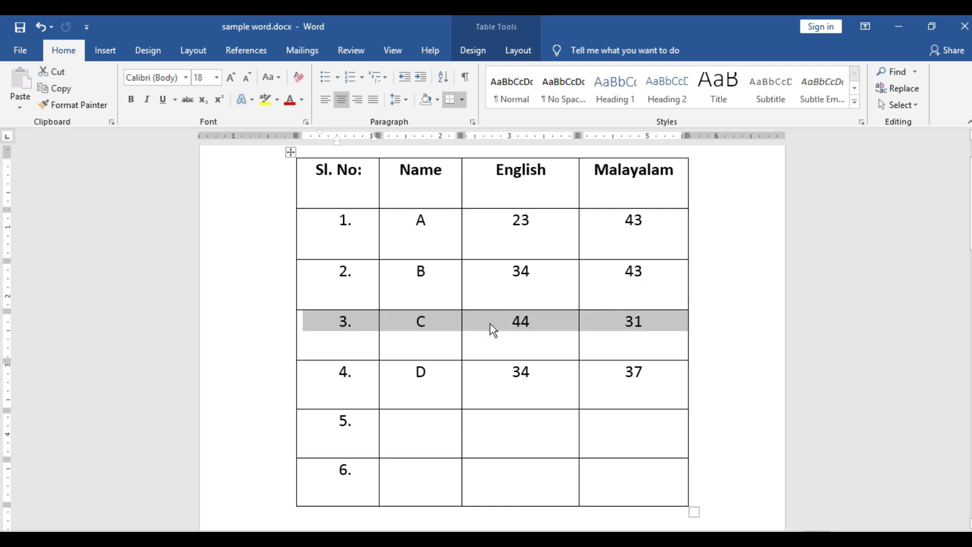
pyautogui.rightClick(427, 317)
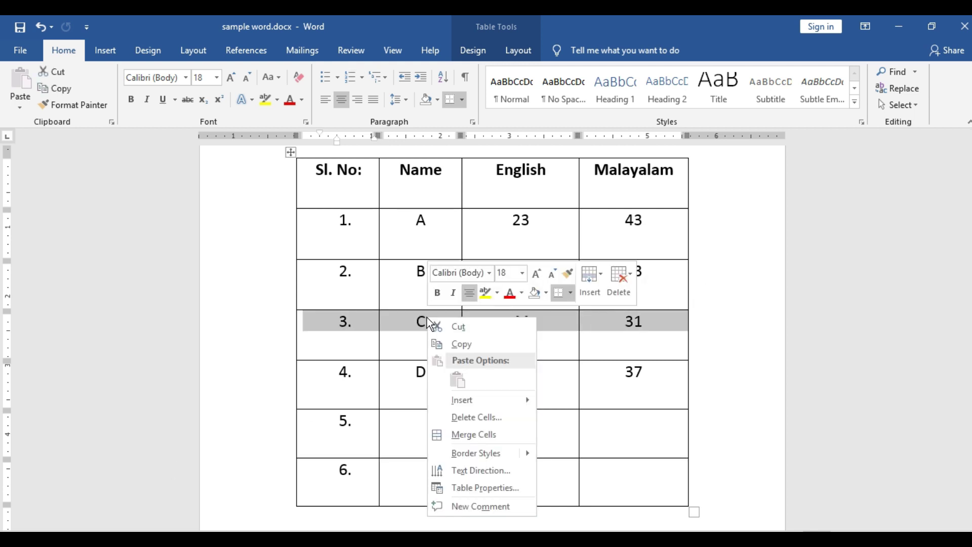
pyautogui.click(472, 416)
pyautogui.click(499, 275)
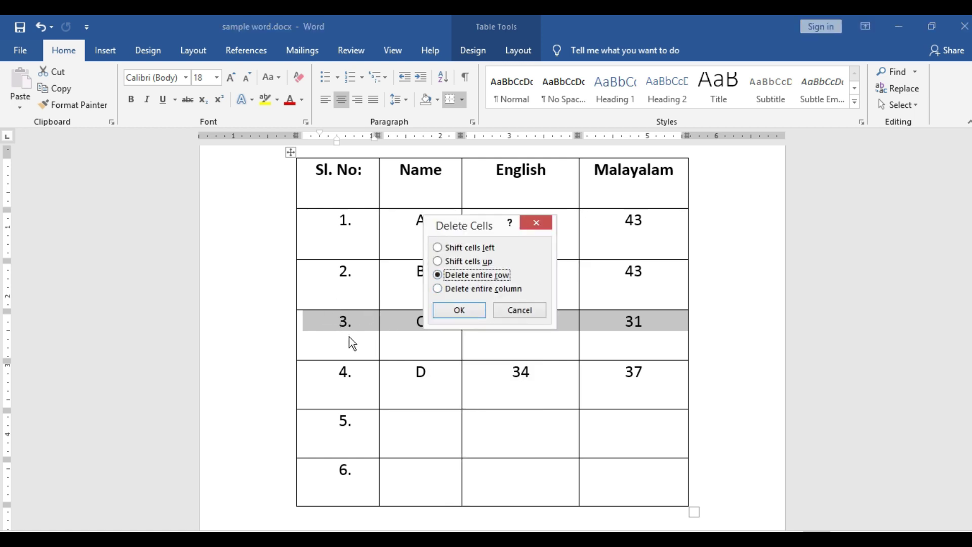
pyautogui.click(445, 308)
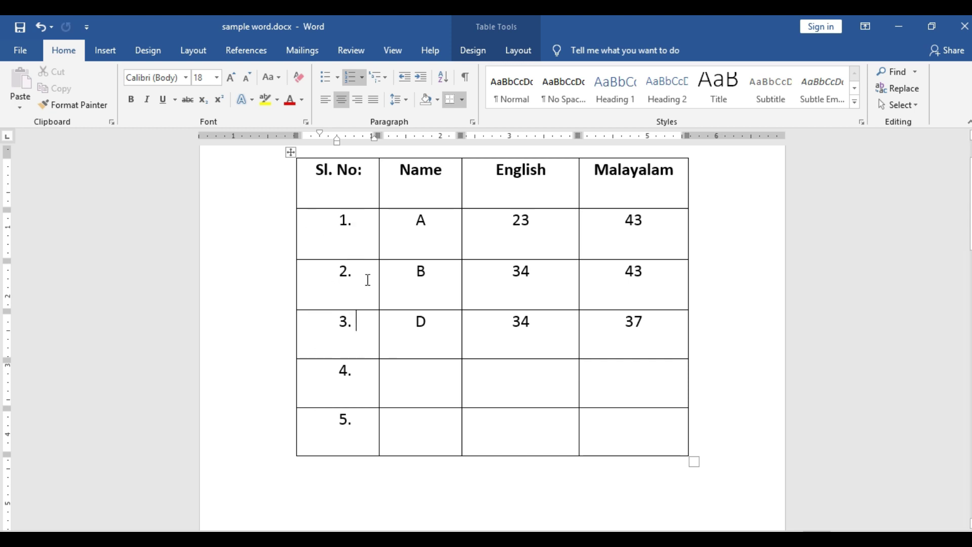
pyautogui.click(411, 270)
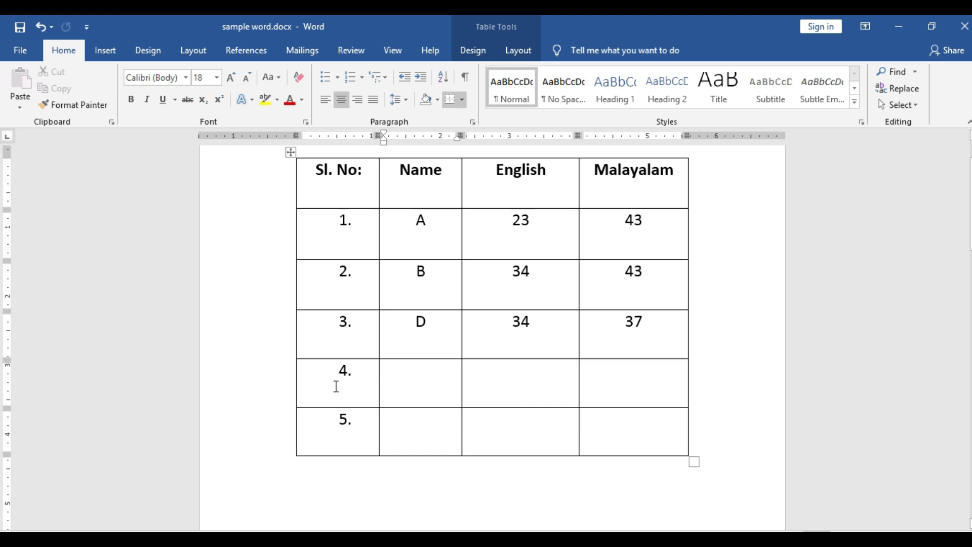
pyautogui.scroll(-3, 411, 489)
pyautogui.click(410, 488)
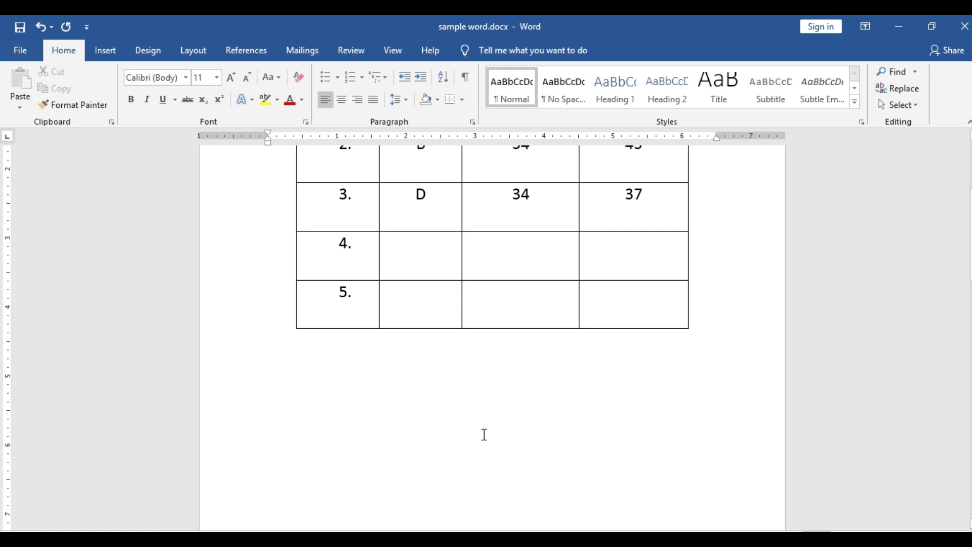
# Step: Insert an empty 3-column, 2-row table below the marks table
pyautogui.click(105, 51)
pyautogui.click(94, 112)
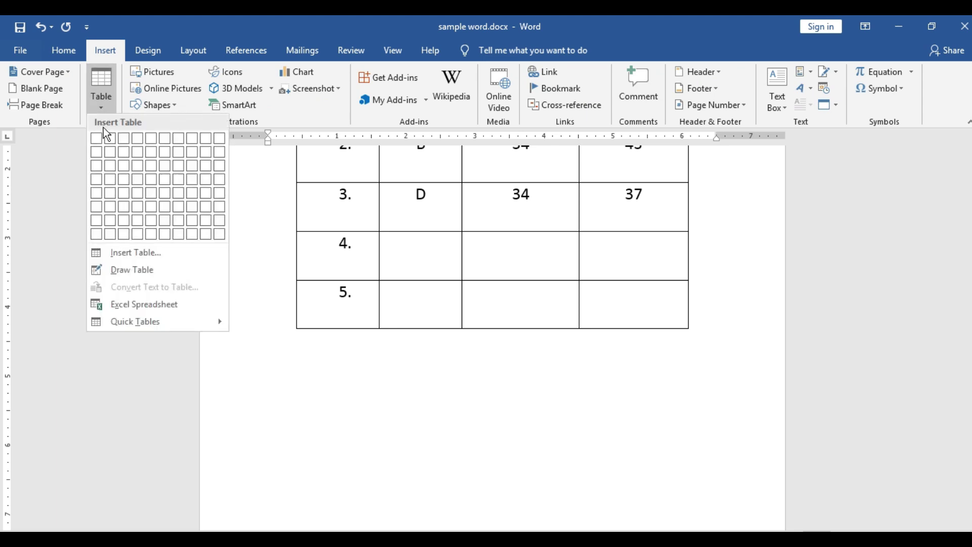
pyautogui.click(128, 157)
pyautogui.click(302, 411)
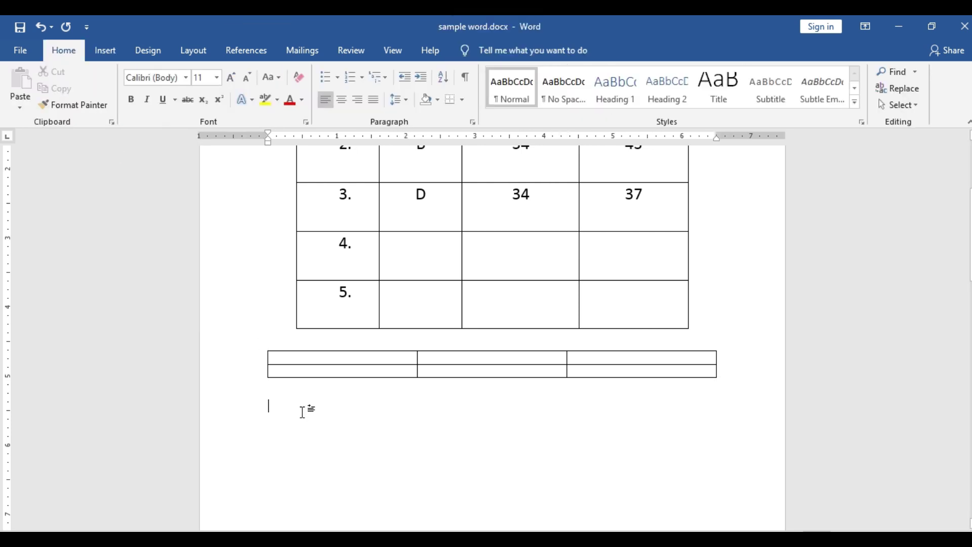
# Step: Type '+-------+----------+---------+', enlarge it three times with Grow Font, and auto-convert it to a table
pyautogui.scroll(-2, 303, 412)
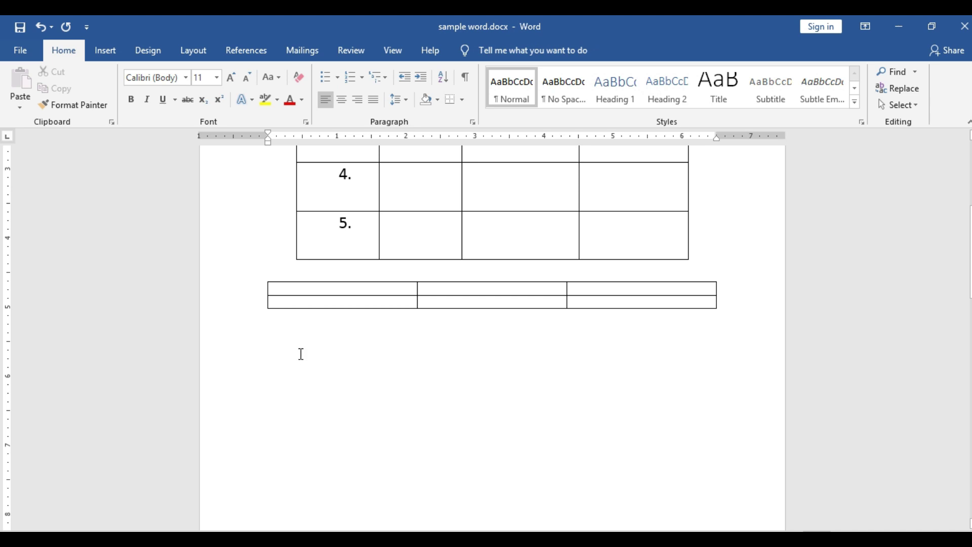
pyautogui.scroll(-1, 300, 353)
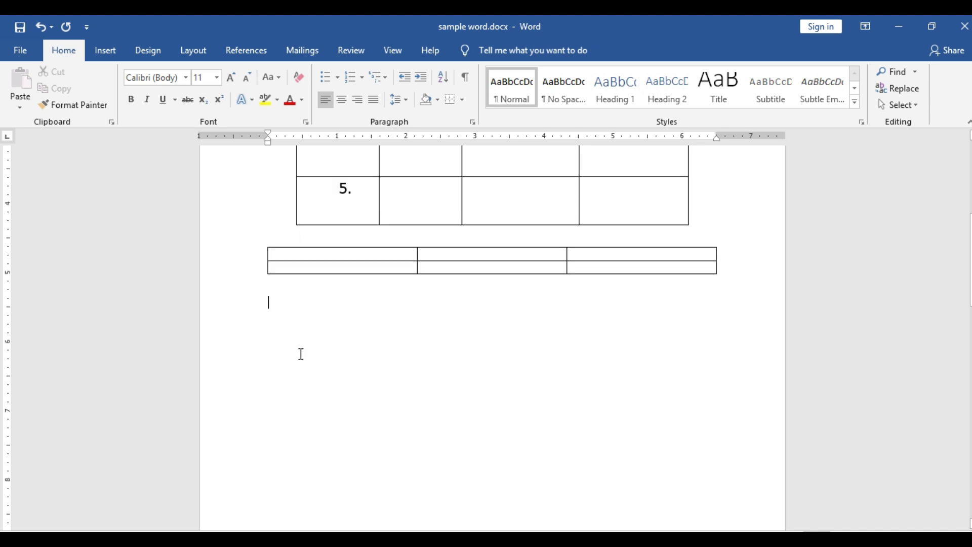
pyautogui.write('+')
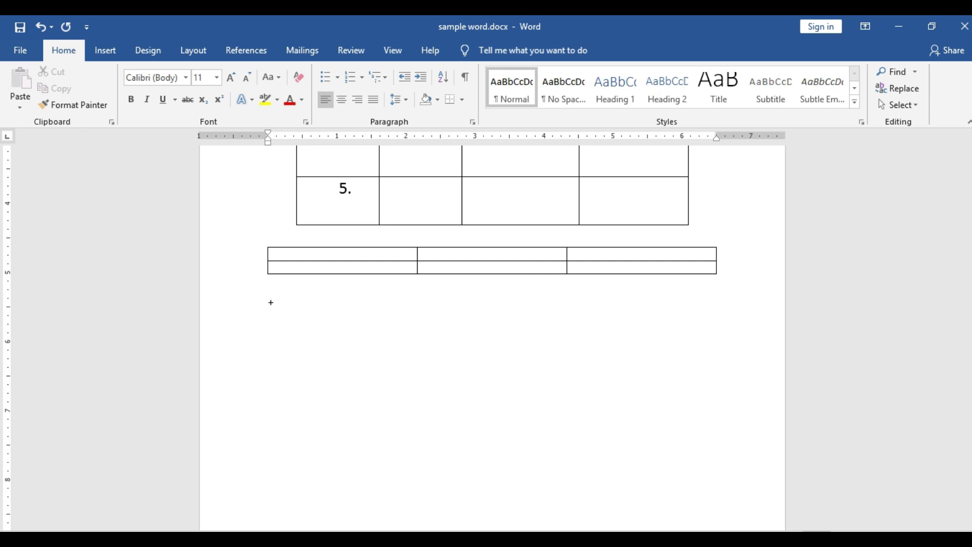
pyautogui.write('-------+----------+---------+')
pyautogui.click(226, 316)
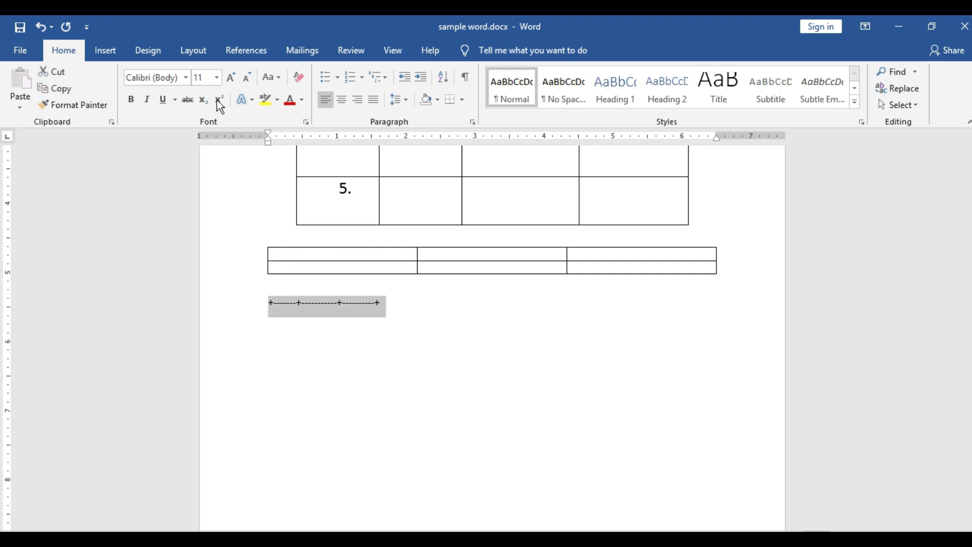
pyautogui.click(227, 80)
pyautogui.click(227, 79)
pyautogui.click(228, 80)
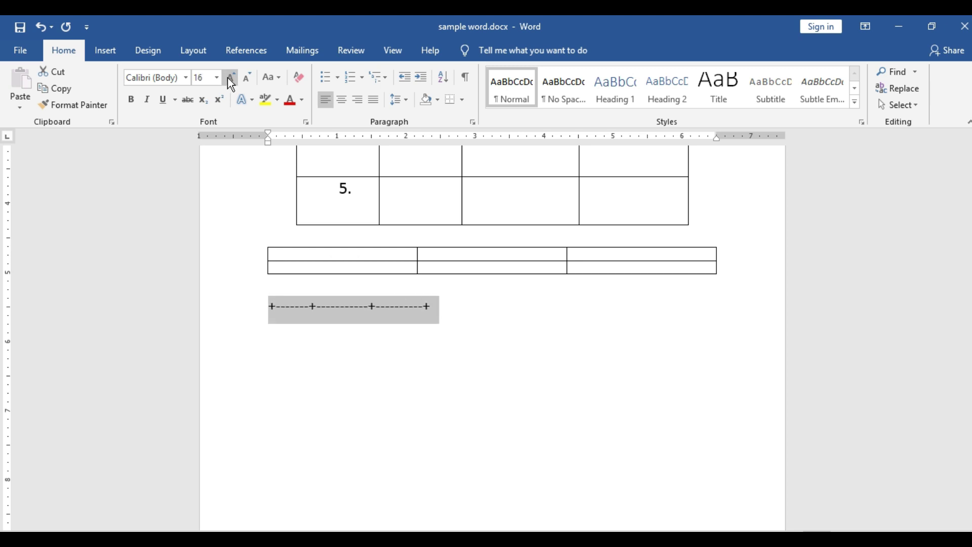
pyautogui.click(336, 388)
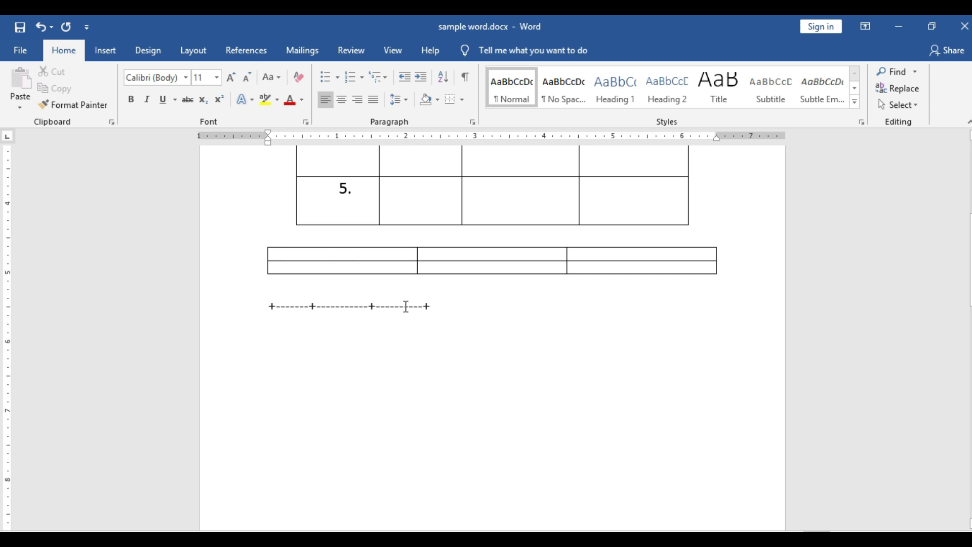
pyautogui.click(445, 306)
pyautogui.press('Return')
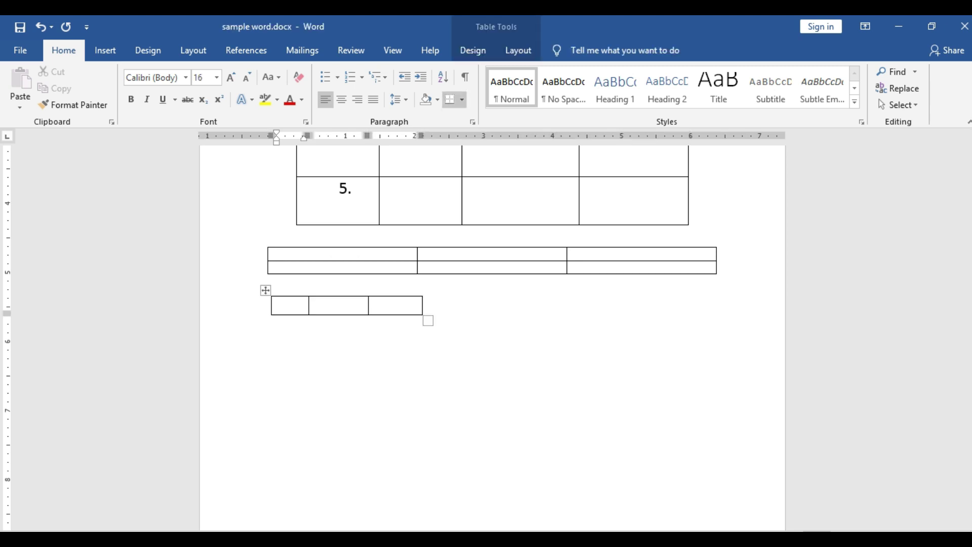
# Step: Add two more rows to the small table so it has three rows
pyautogui.click(327, 373)
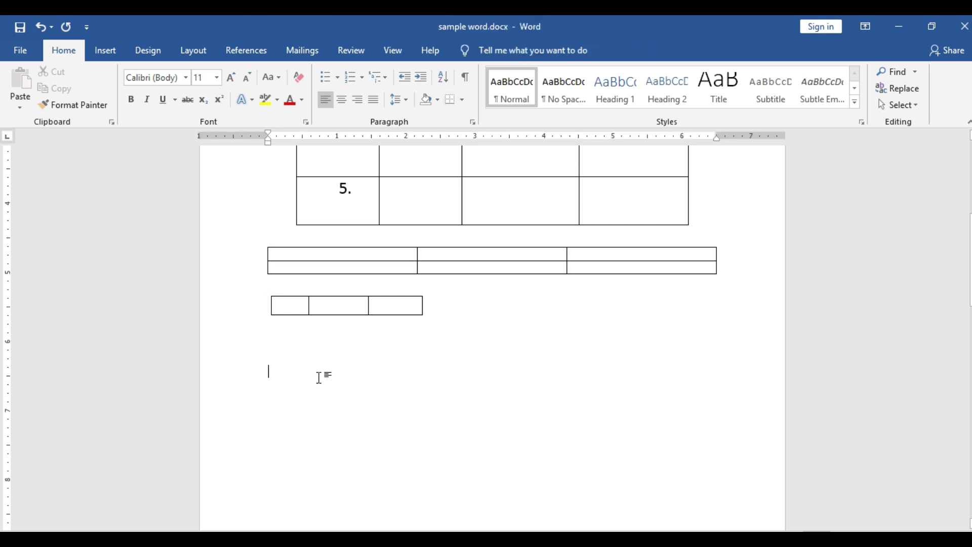
pyautogui.click(396, 305)
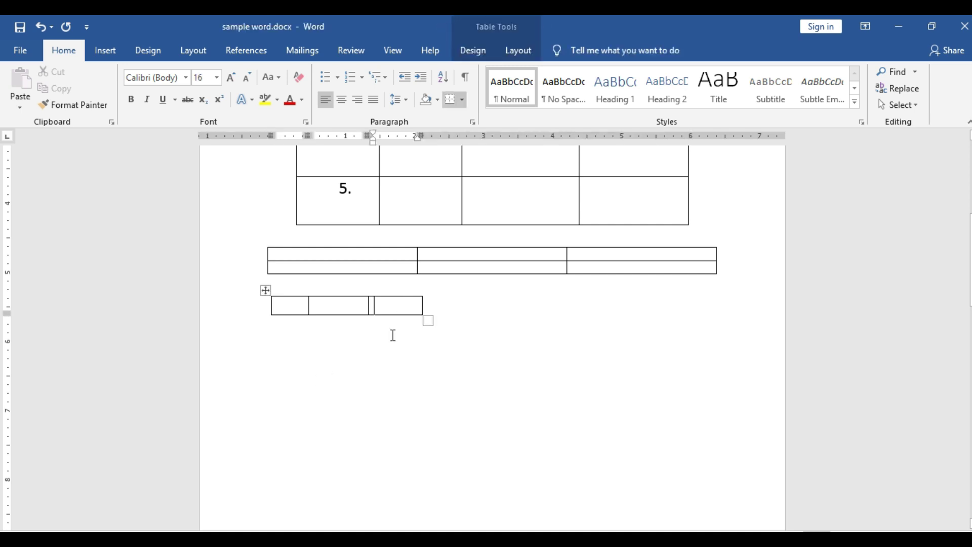
pyautogui.press('Tab')
pyautogui.click(397, 329)
pyautogui.press('Tab')
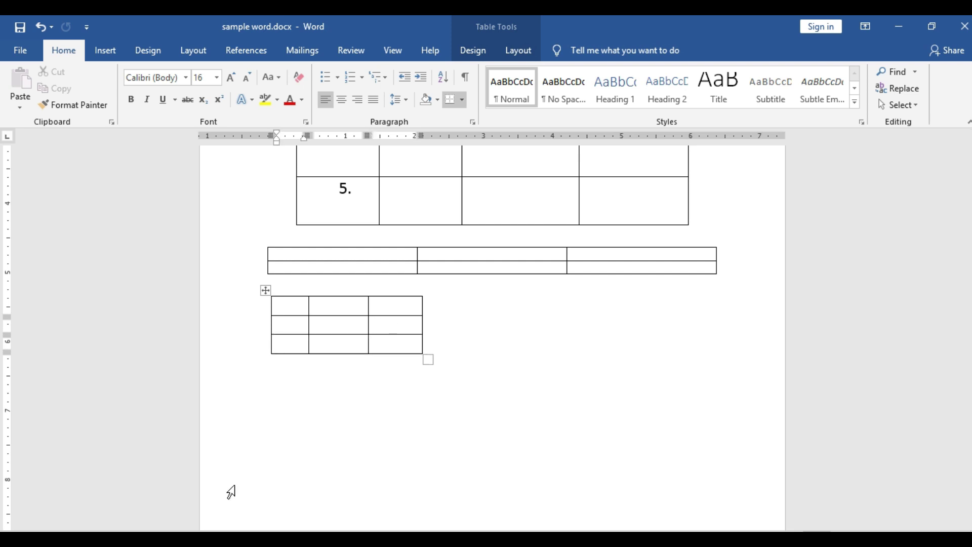
# Step: Below it, type '+--+-------+----------------+' and convert it into a one-row table
pyautogui.click(282, 395)
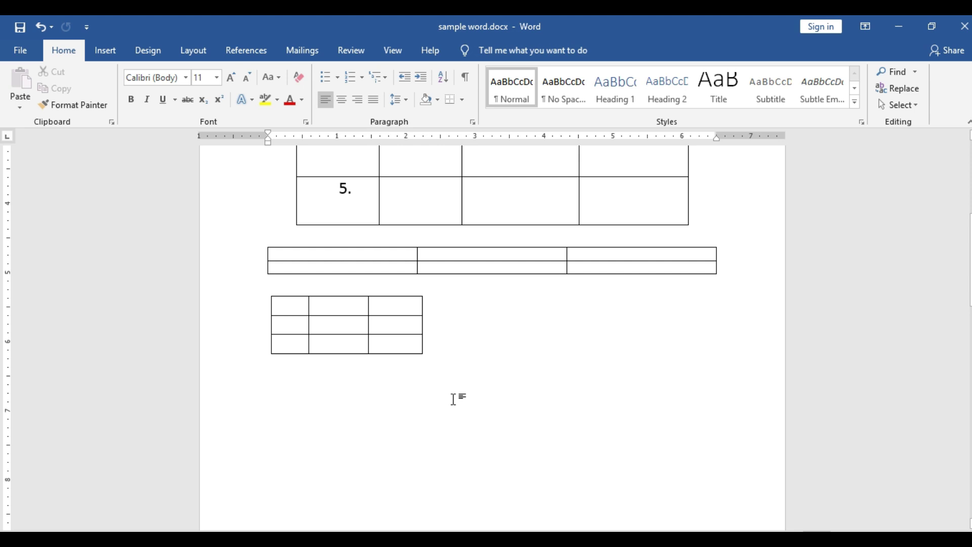
pyautogui.write('+')
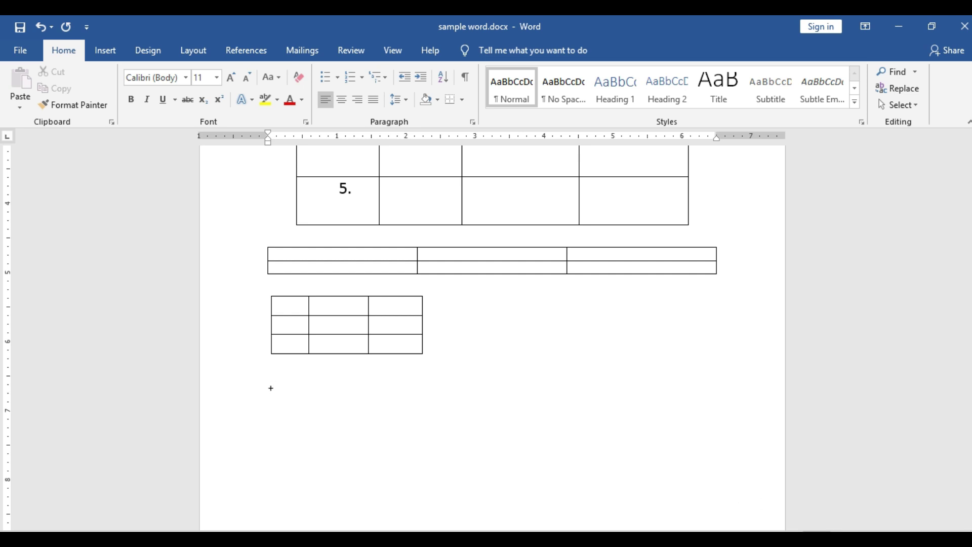
pyautogui.scroll(10, 486, 335)
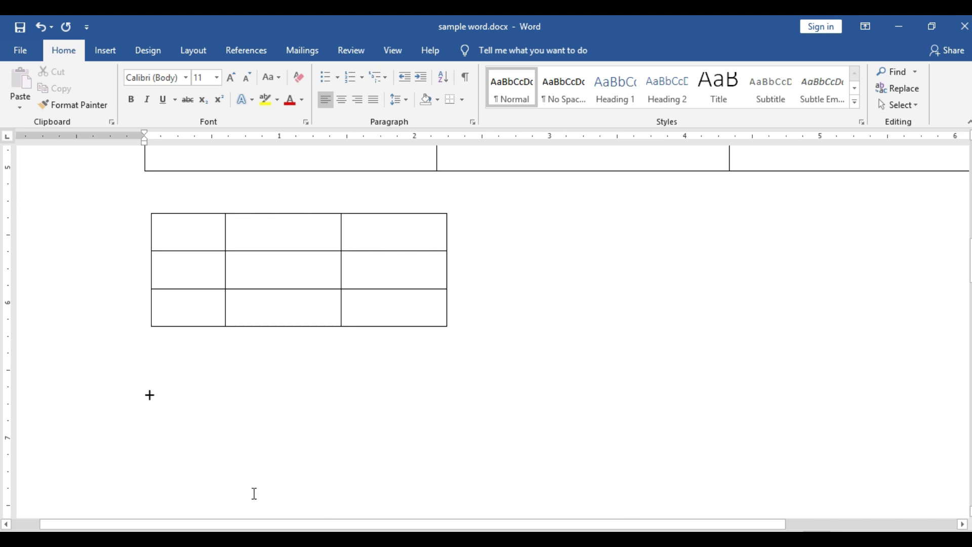
pyautogui.write('--')
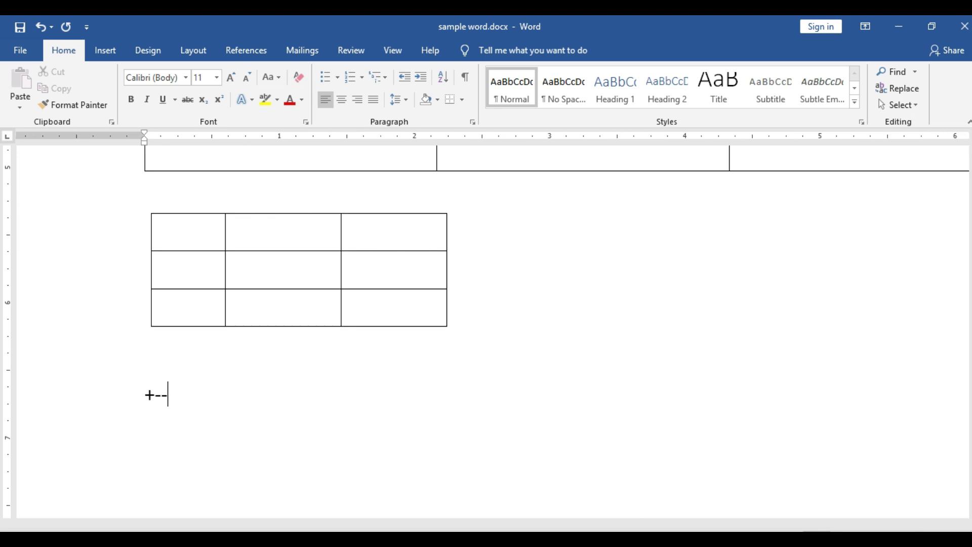
pyautogui.write('+-------+----------------')
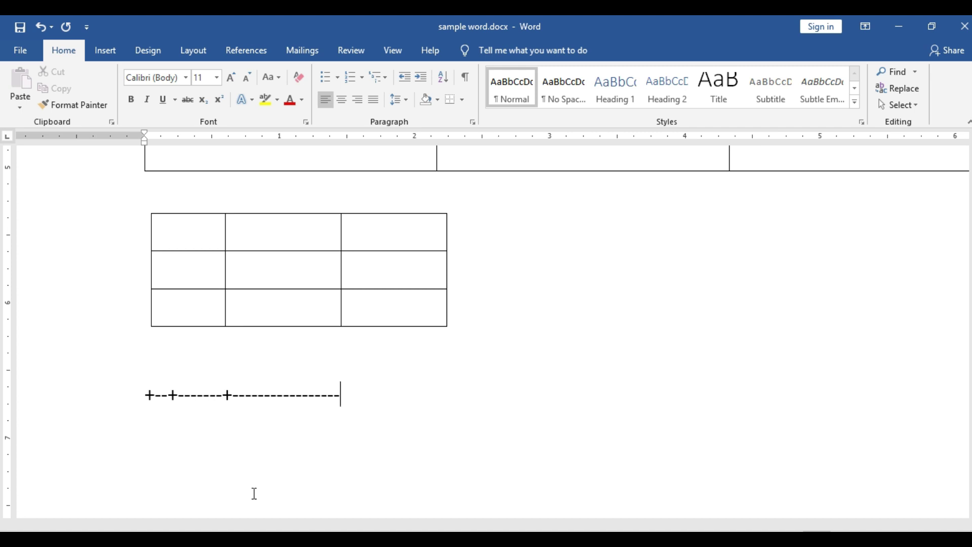
pyautogui.write('+')
pyautogui.press('Return')
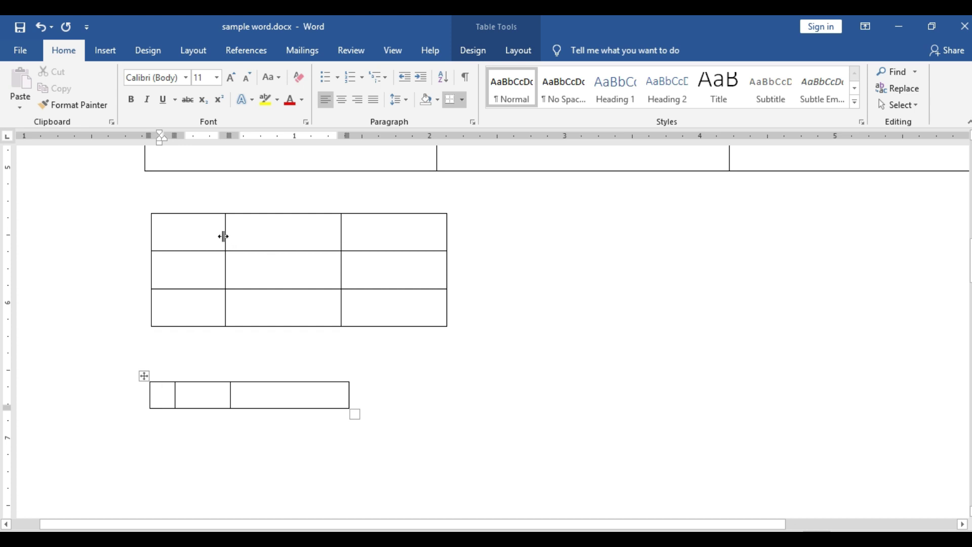
# Step: Drag the middle table's first and second column borders left to narrow those columns
pyautogui.moveTo(223, 237); pyautogui.dragTo(205, 237)
pyautogui.moveTo(341, 233); pyautogui.dragTo(298, 238)
pyautogui.click(200, 398)
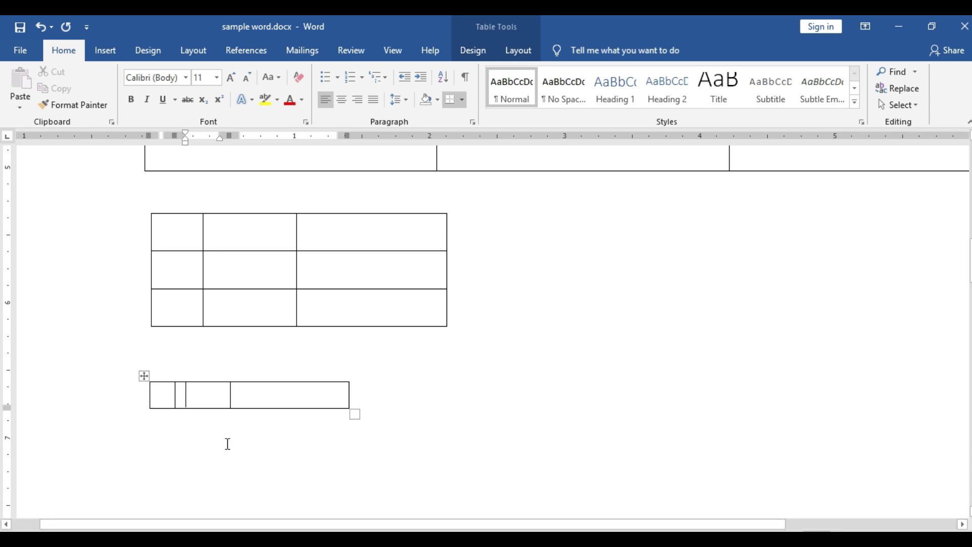
pyautogui.click(227, 444)
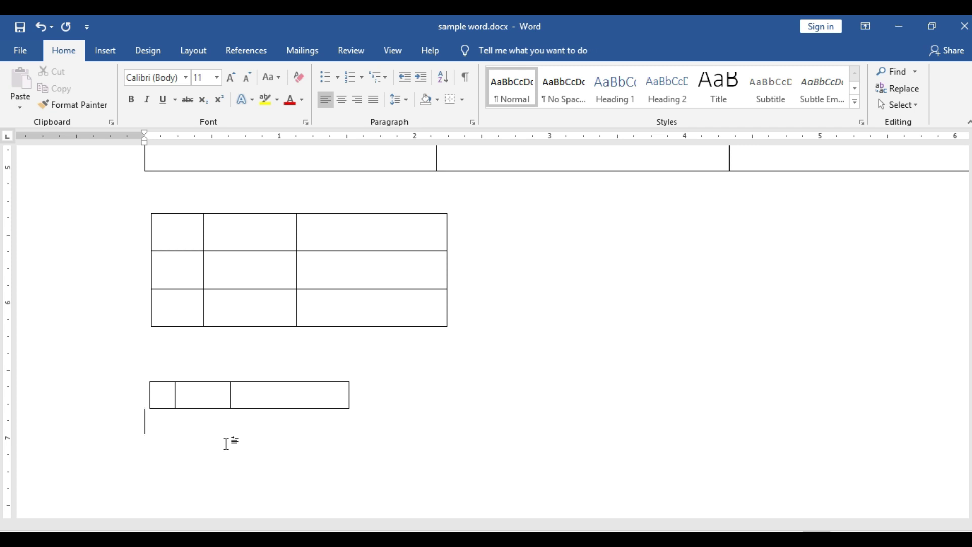
# Step: Insert a column right of Malayalam and type the header 'Total'
pyautogui.scroll(15, 227, 444)
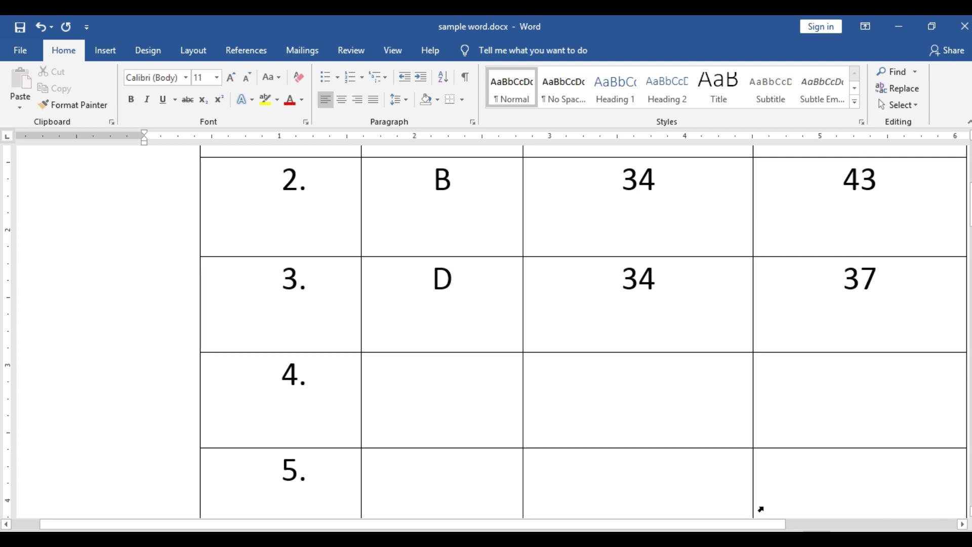
pyautogui.scroll(-8, 486, 329)
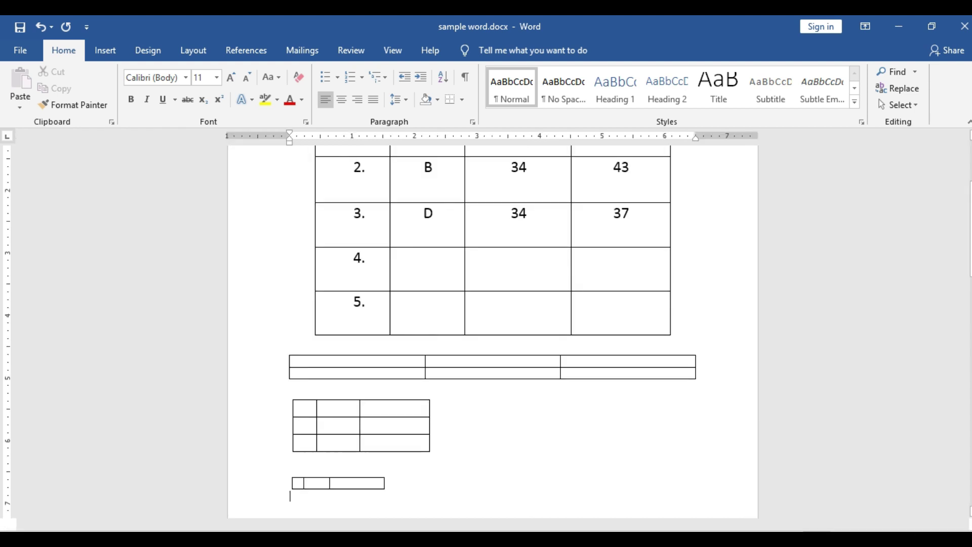
pyautogui.scroll(3, 516, 366)
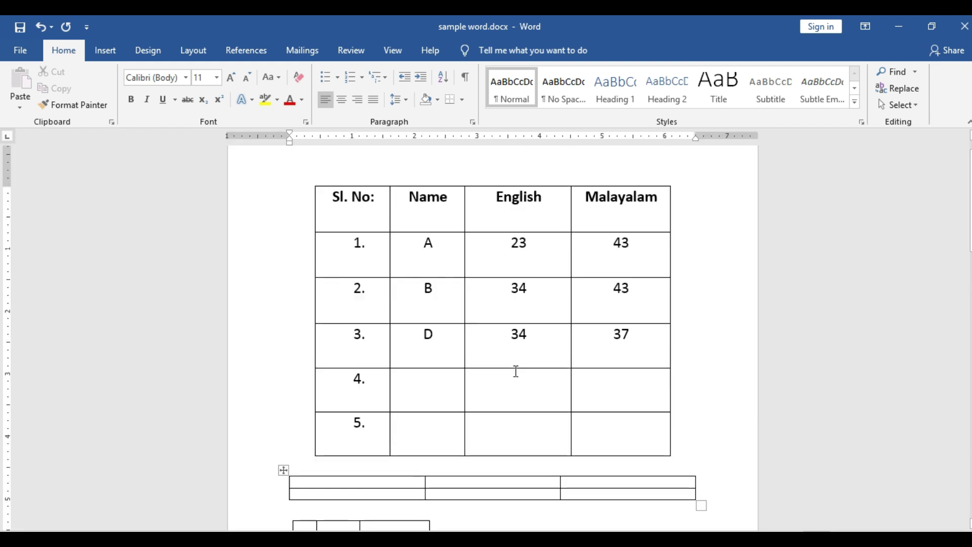
pyautogui.click(653, 245)
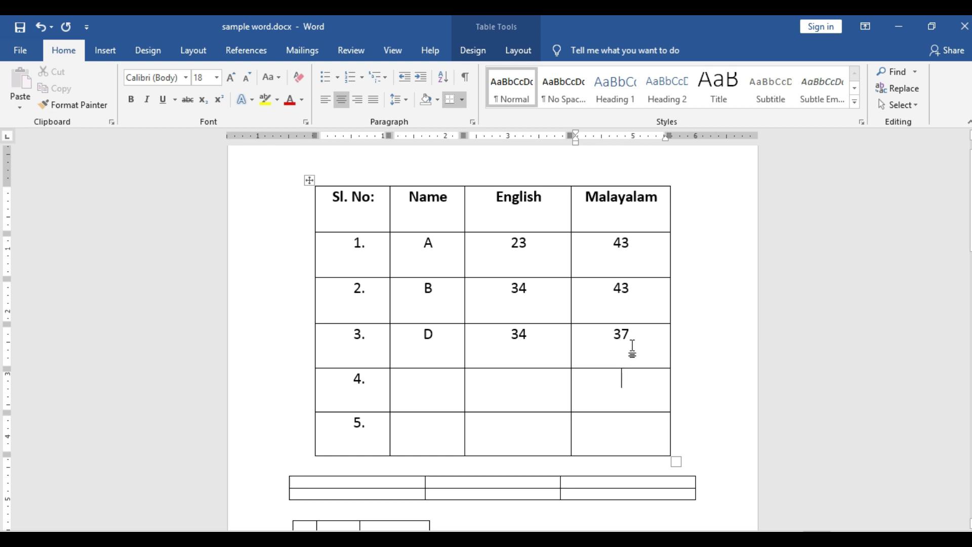
pyautogui.click(659, 200)
pyautogui.rightClick(658, 200)
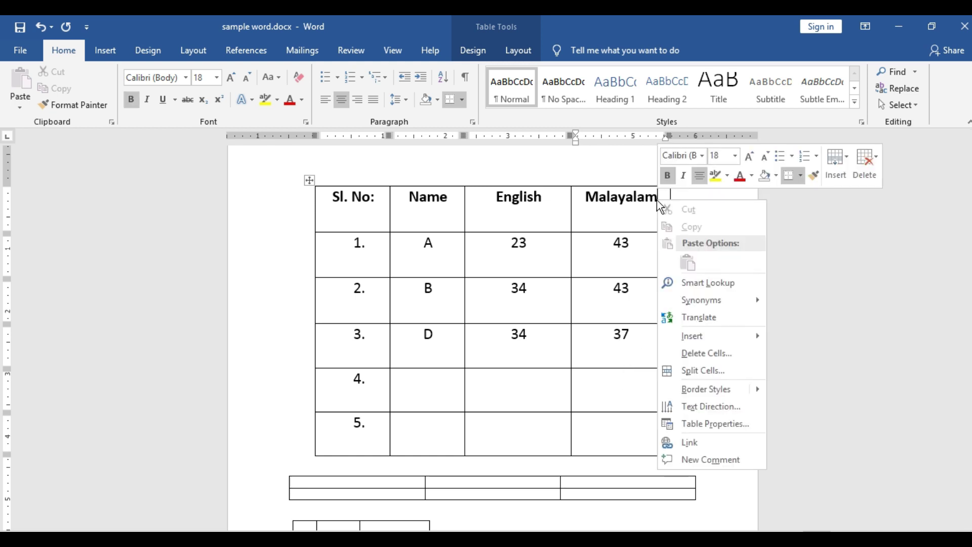
pyautogui.moveTo(717, 338)
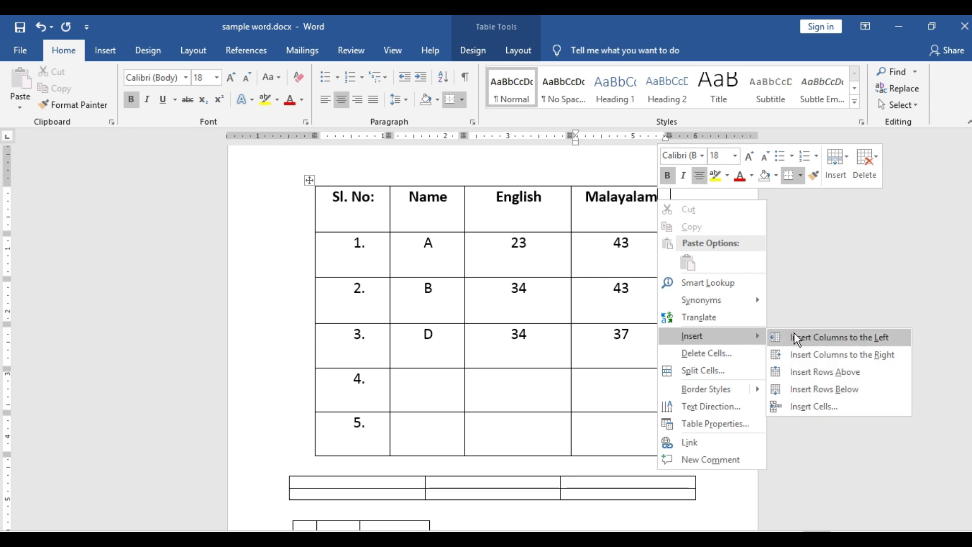
pyautogui.click(810, 354)
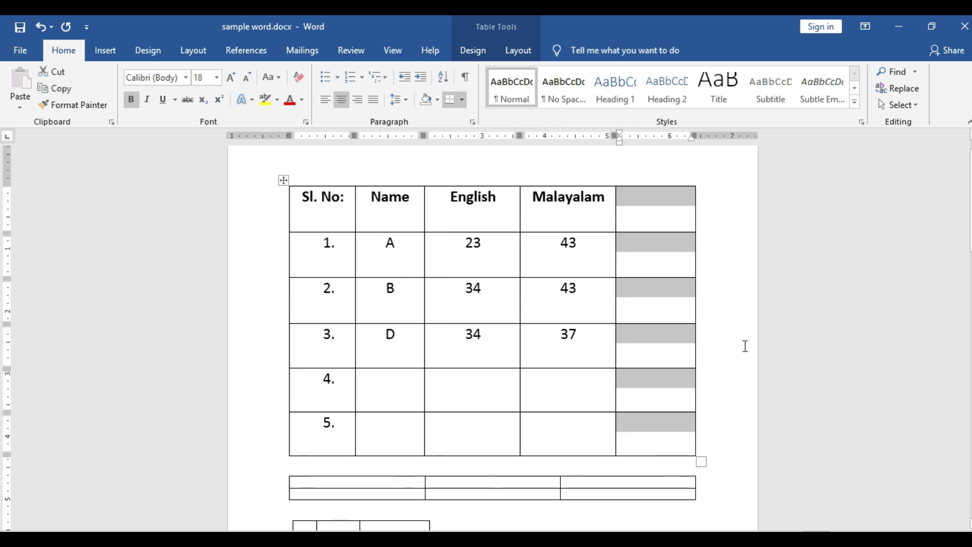
pyautogui.click(651, 202)
pyautogui.write('Total')
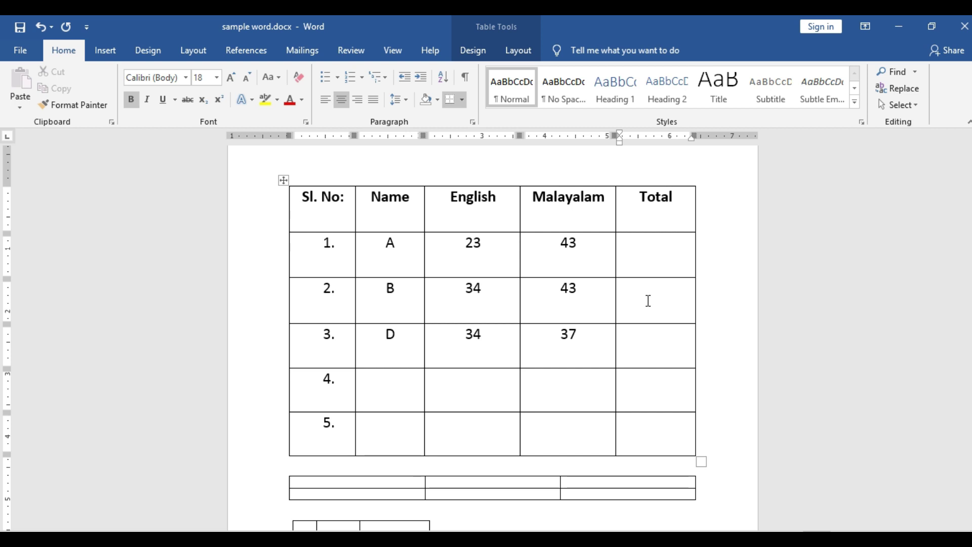
# Step: Fill row 1's Total cell with the =SUM(LEFT) formula, giving 66
pyautogui.click(660, 251)
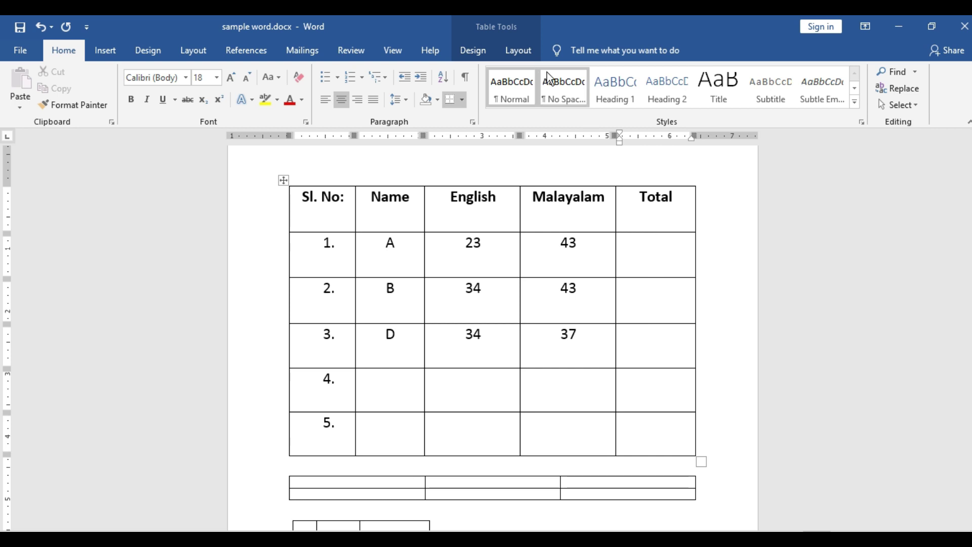
pyautogui.click(533, 49)
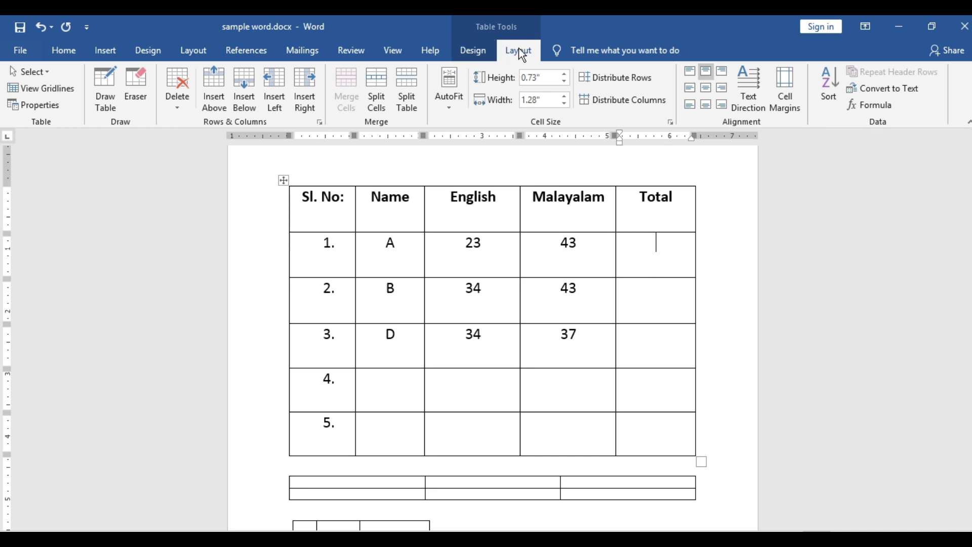
pyautogui.click(876, 105)
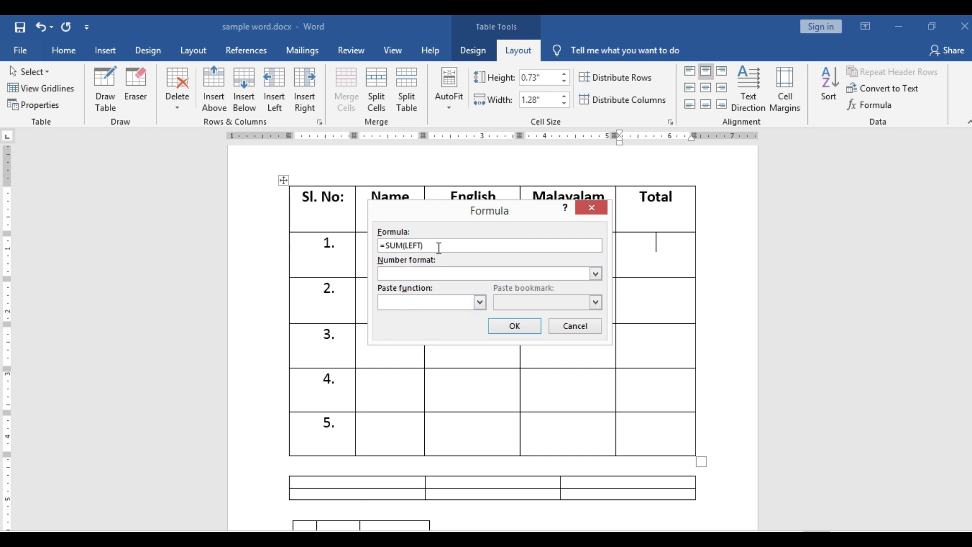
pyautogui.click(538, 326)
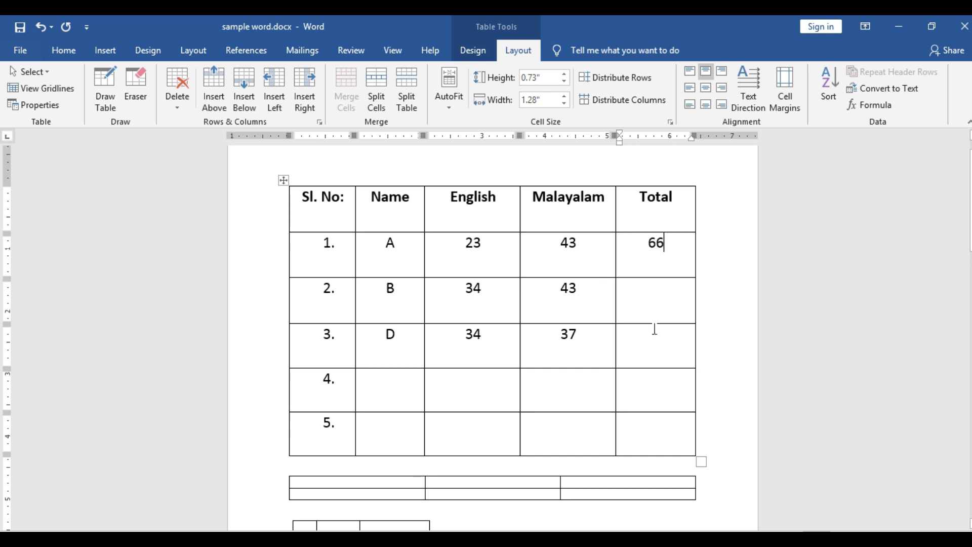
# Step: Copy row 1's 66 total field into the Total cells of rows 2 and 3
pyautogui.doubleClick(652, 243)
pyautogui.rightClick(662, 241)
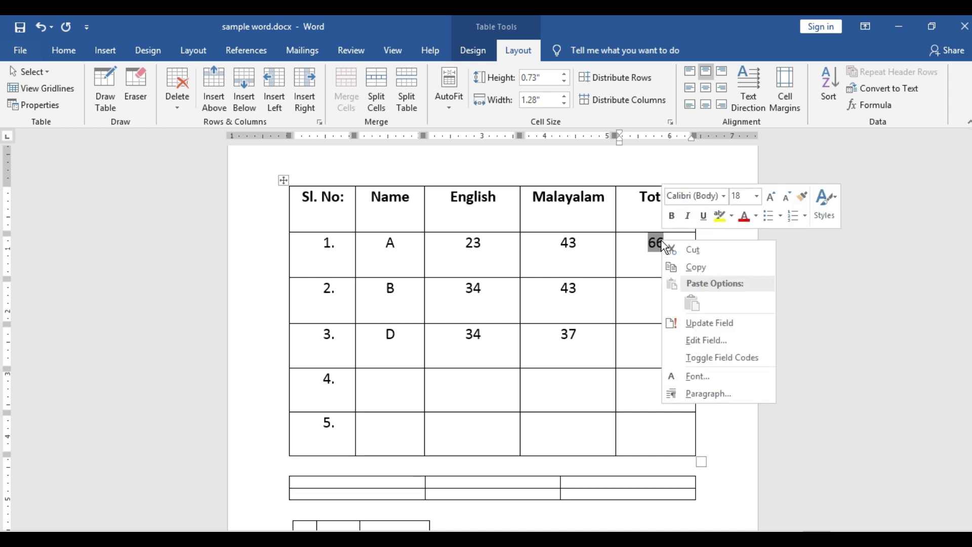
pyautogui.click(671, 267)
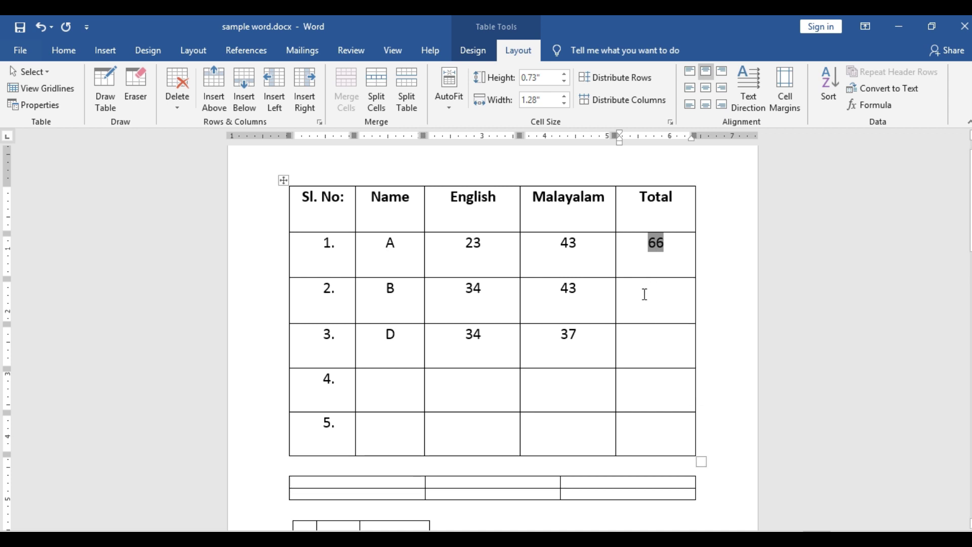
pyautogui.moveTo(644, 295); pyautogui.dragTo(652, 343)
pyautogui.rightClick(649, 285)
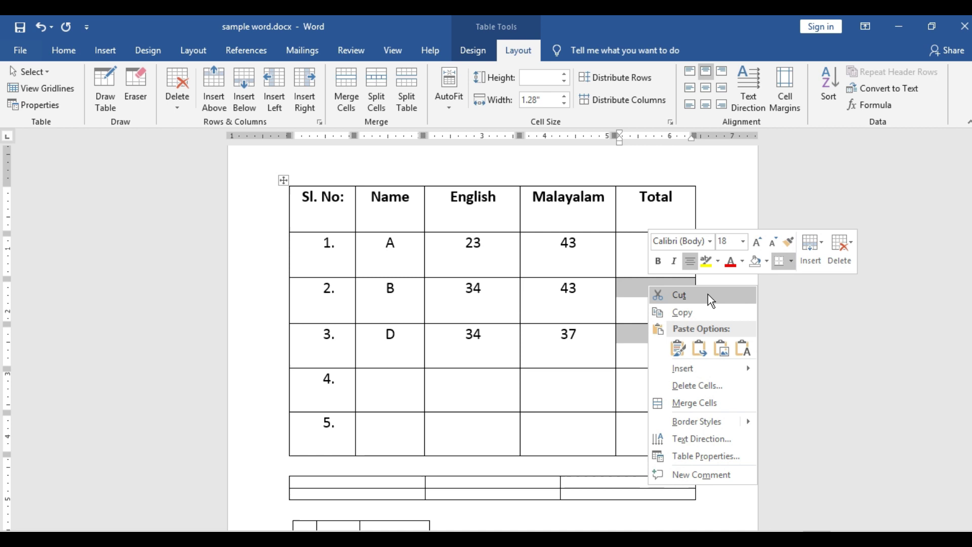
pyautogui.click(678, 349)
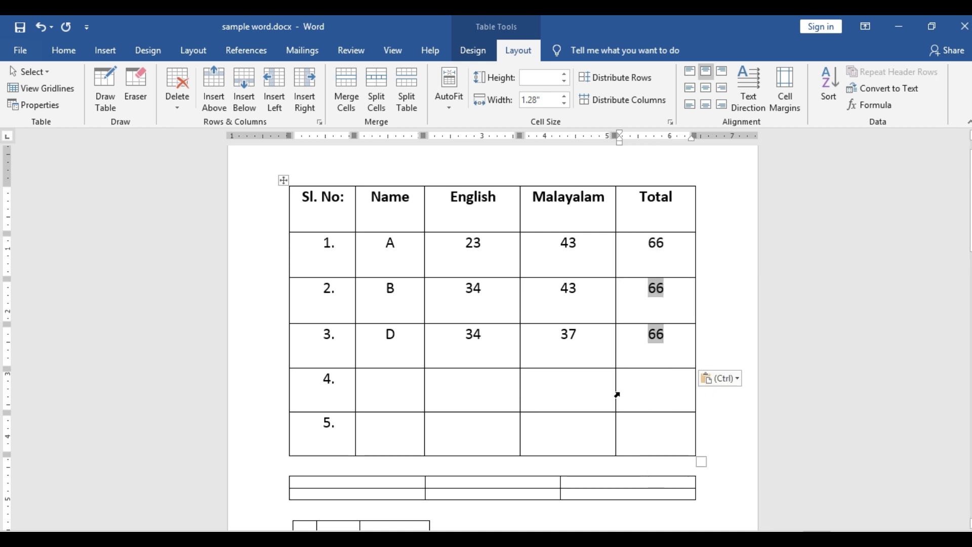
pyautogui.click(667, 297)
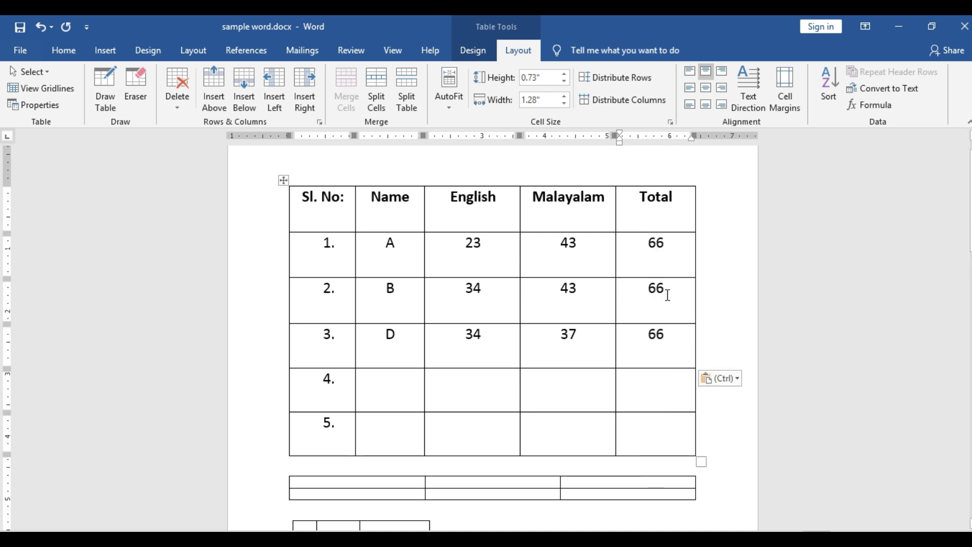
# Step: Update the pasted fields so row 2's total shows 77 and row 3's shows 71
pyautogui.click(666, 335)
pyautogui.doubleClick(656, 290)
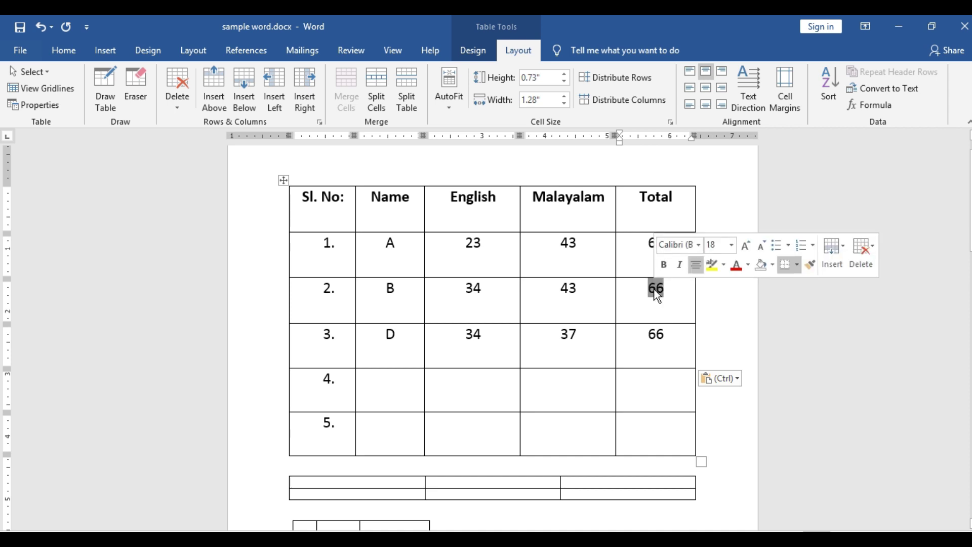
pyautogui.rightClick(655, 290)
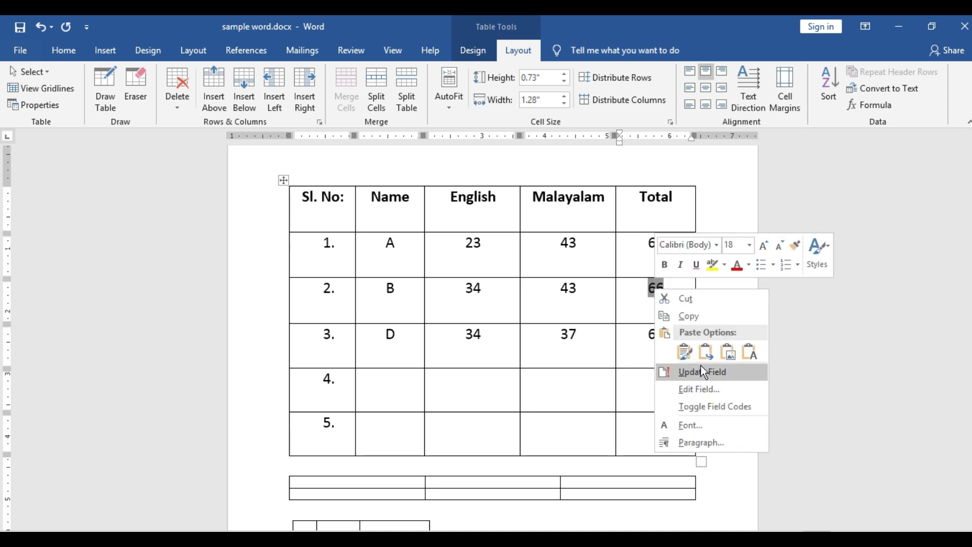
pyautogui.click(737, 377)
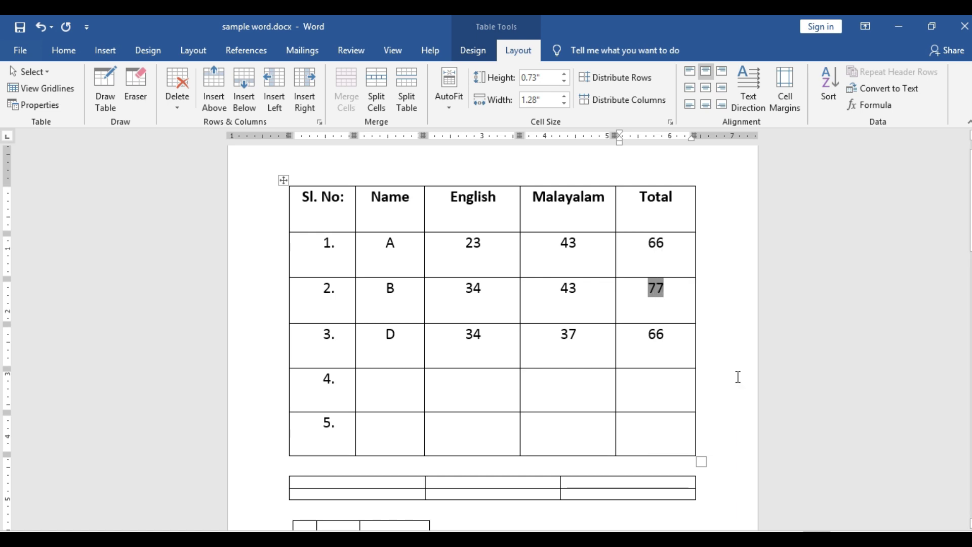
pyautogui.click(680, 291)
pyautogui.rightClick(657, 336)
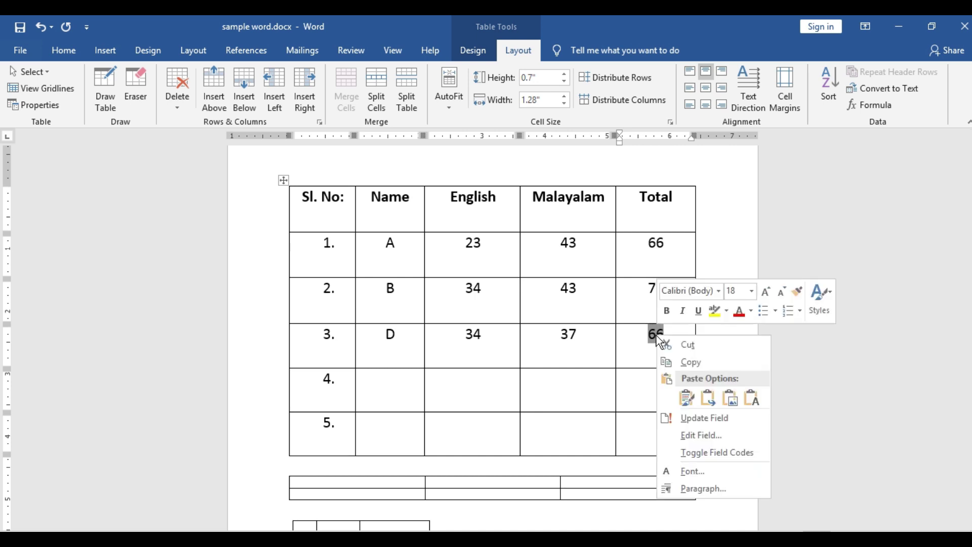
pyautogui.click(704, 418)
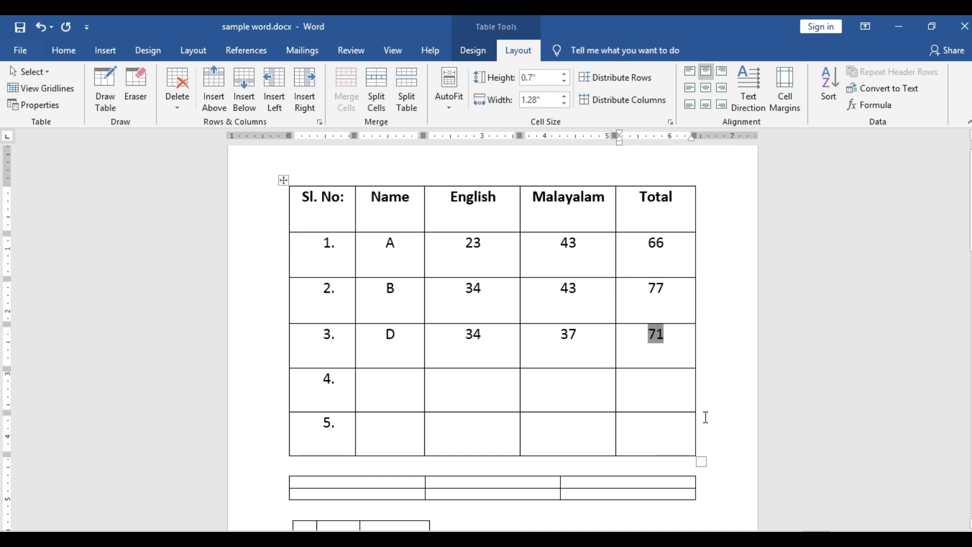
pyautogui.click(678, 337)
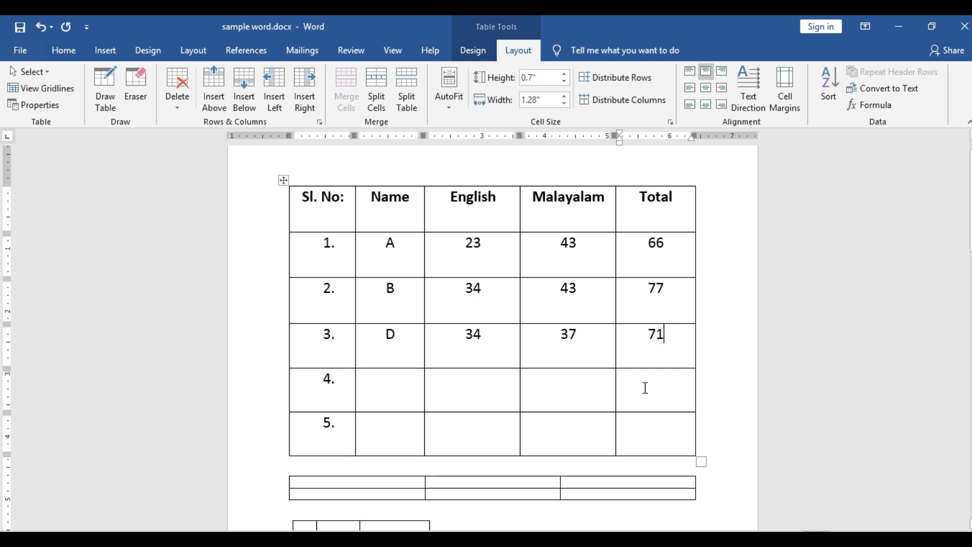
# Step: Insert a =SUM(ABOVE) formula in row 4's Total cell, giving 214
pyautogui.click(629, 380)
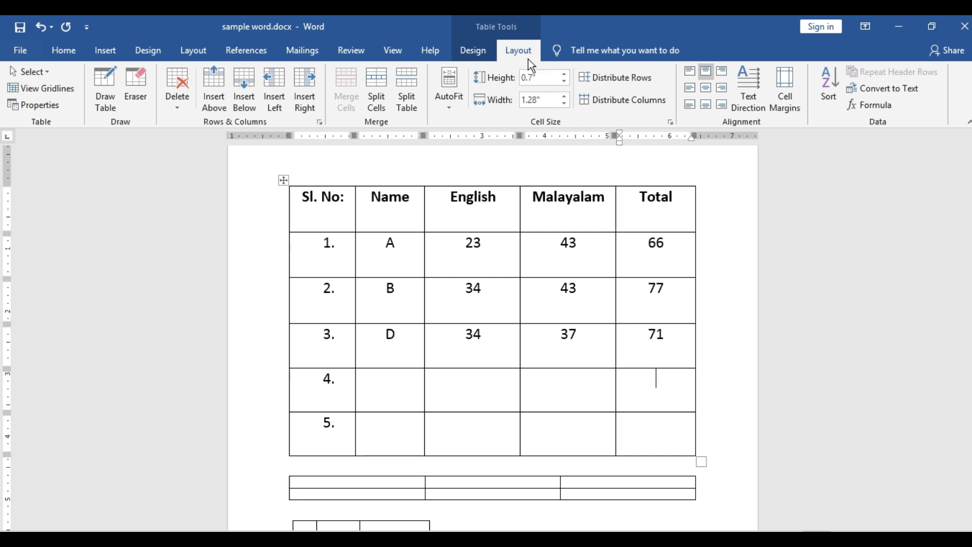
pyautogui.click(879, 108)
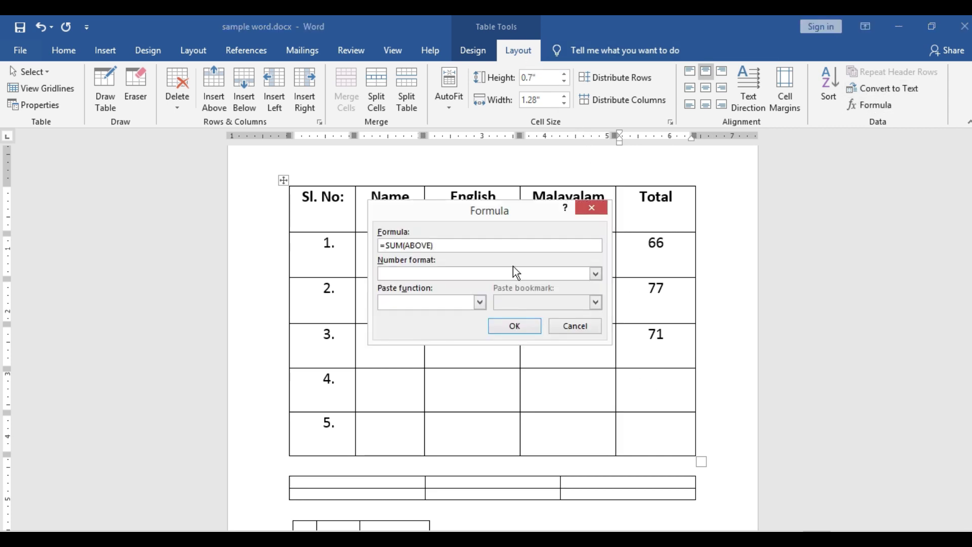
pyautogui.click(528, 328)
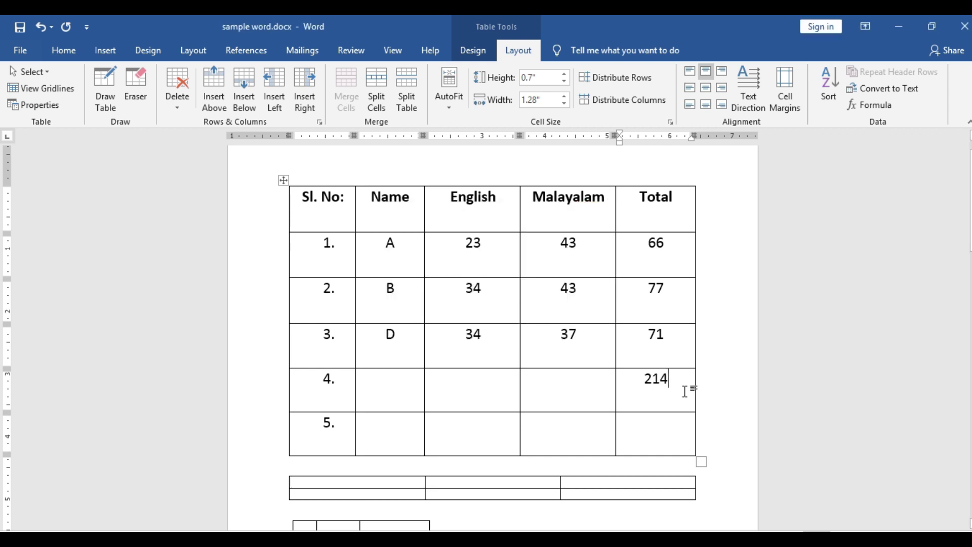
# Step: Put an =AVERAGE(ABOVE) formula in row 4's Malayalam cell, giving 41
pyautogui.click(566, 385)
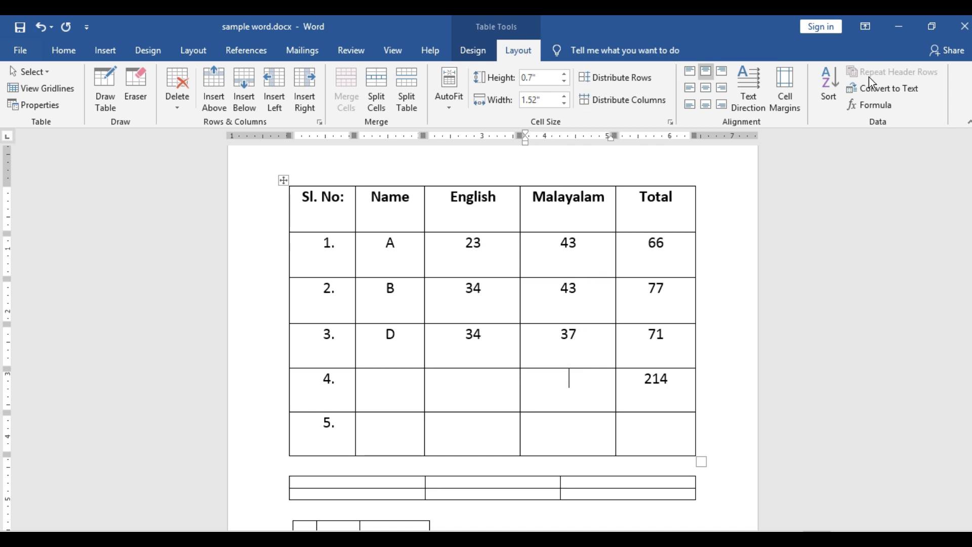
pyautogui.click(872, 104)
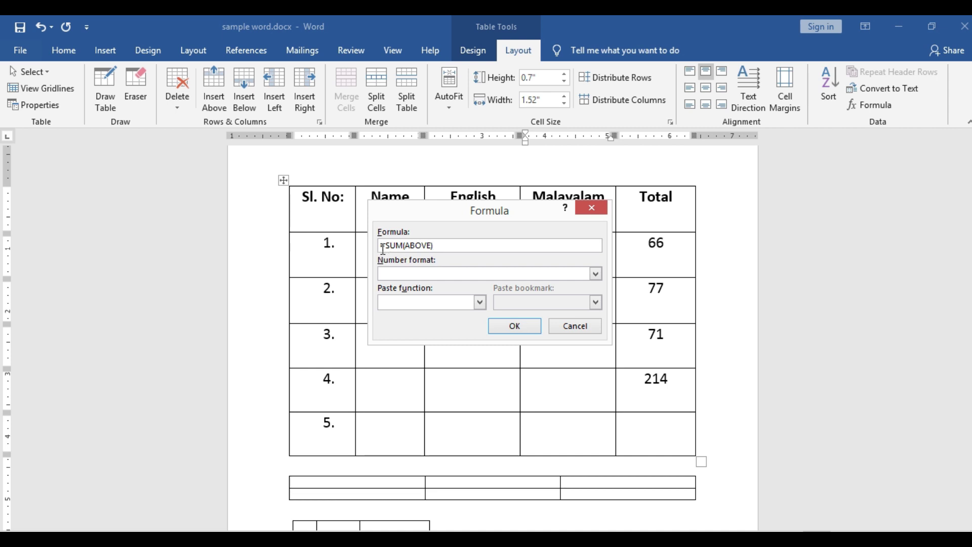
pyautogui.moveTo(386, 246); pyautogui.dragTo(434, 246)
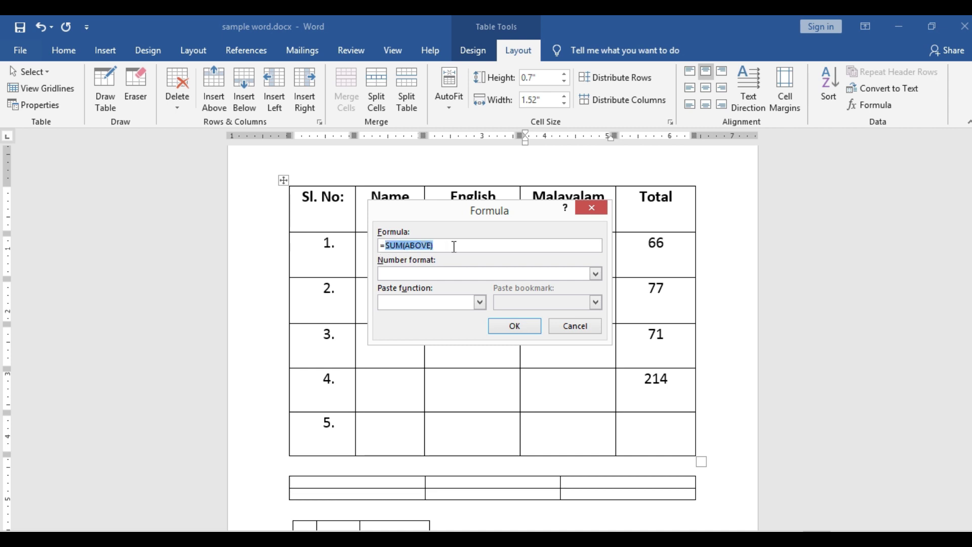
pyautogui.click(480, 304)
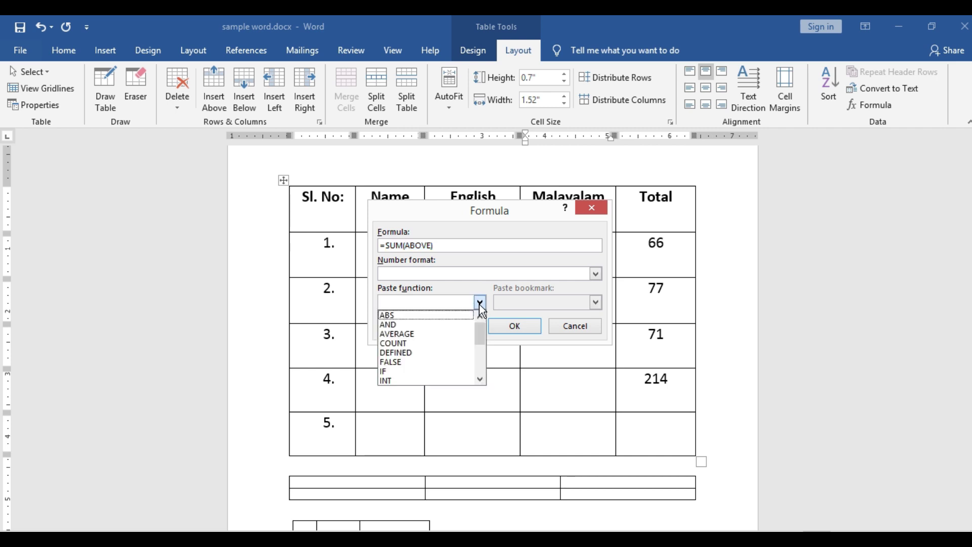
pyautogui.click(417, 332)
pyautogui.moveTo(385, 245); pyautogui.dragTo(436, 246)
pyautogui.press('BackSpace')
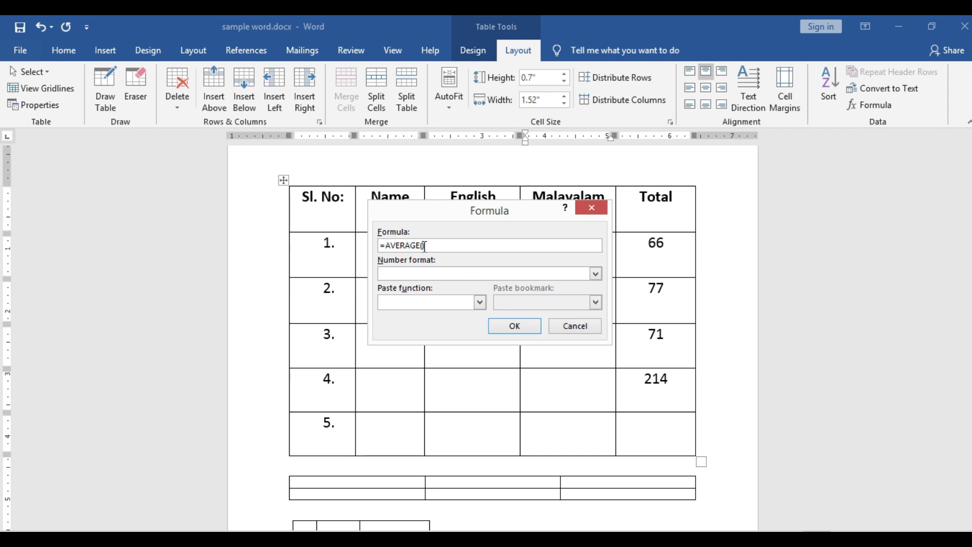
pyautogui.write('above')
pyautogui.press('Return')
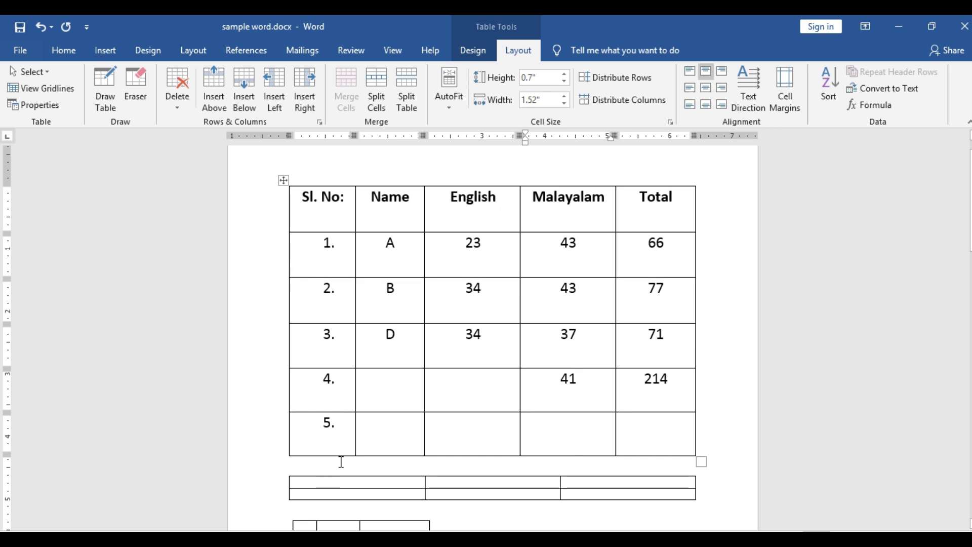
pyautogui.scroll(-4, 343, 459)
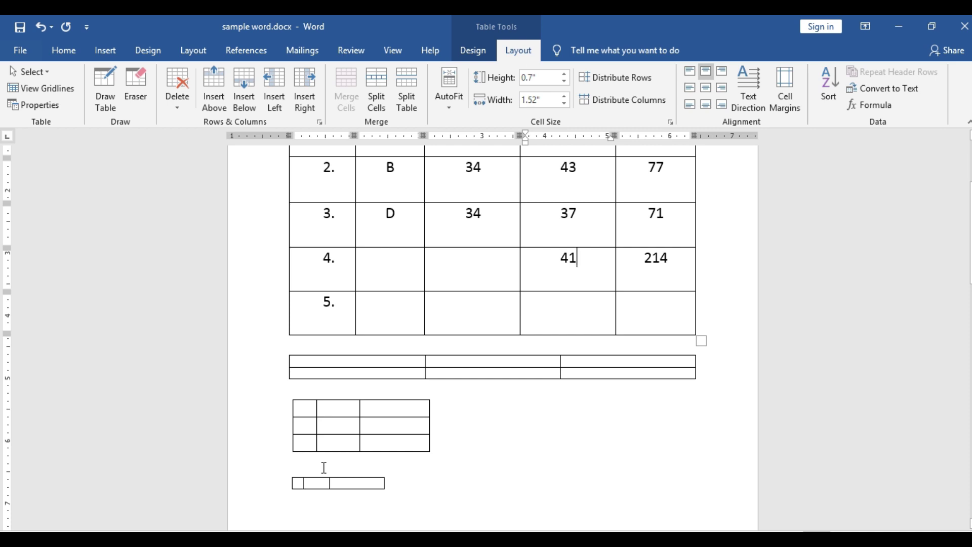
pyautogui.scroll(3, 323, 466)
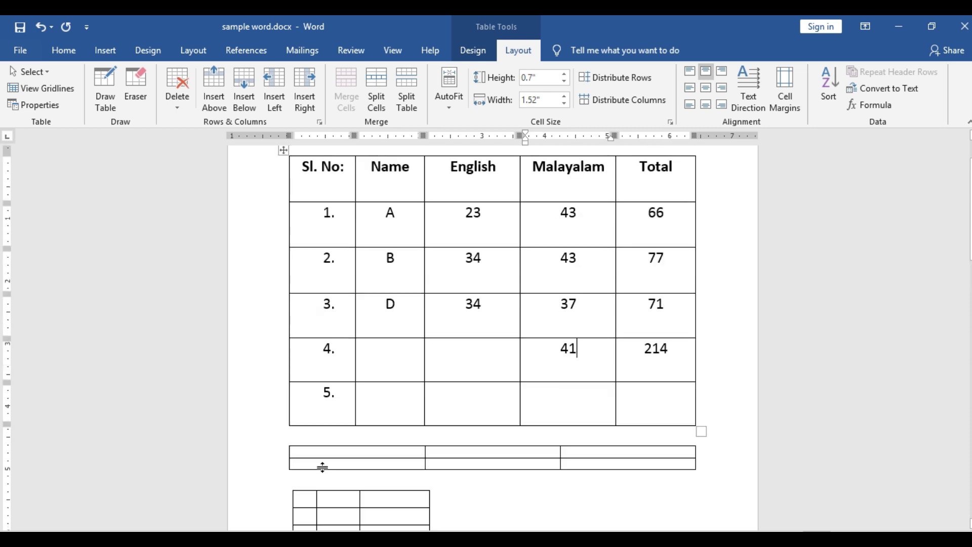